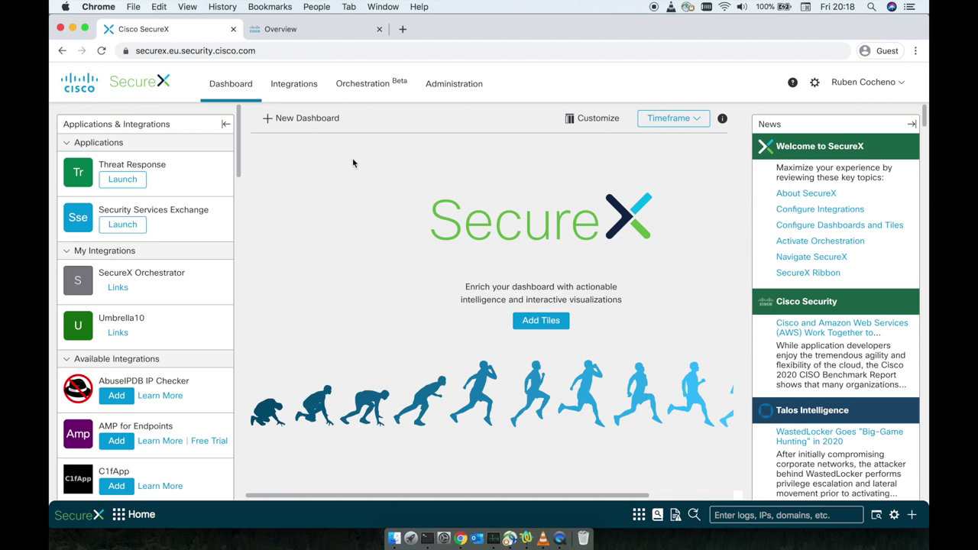
Step: Load the US region of SecureX by changing the address to securex.us.security.cisco.com
{"action": "double_click", "coordinate": [174, 51]}
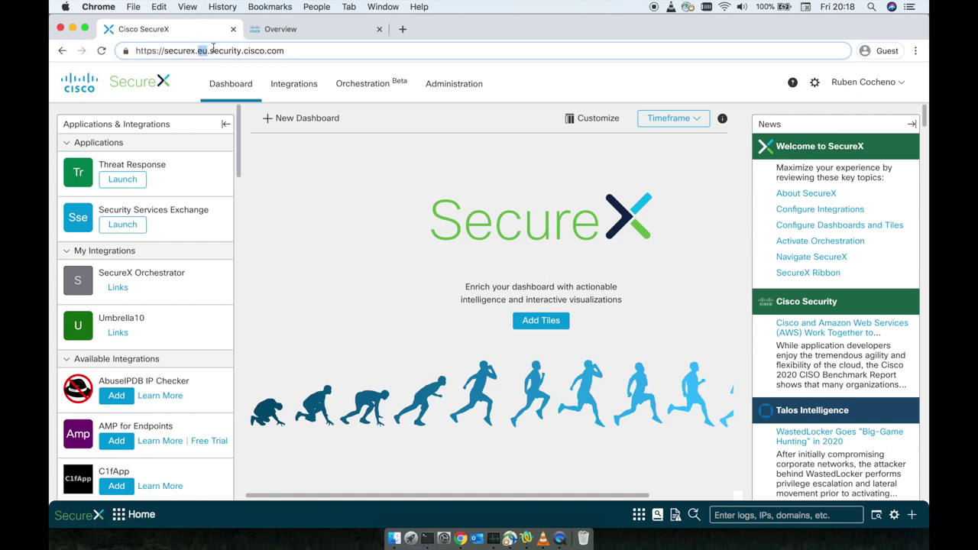
{"action": "type", "text": "us"}
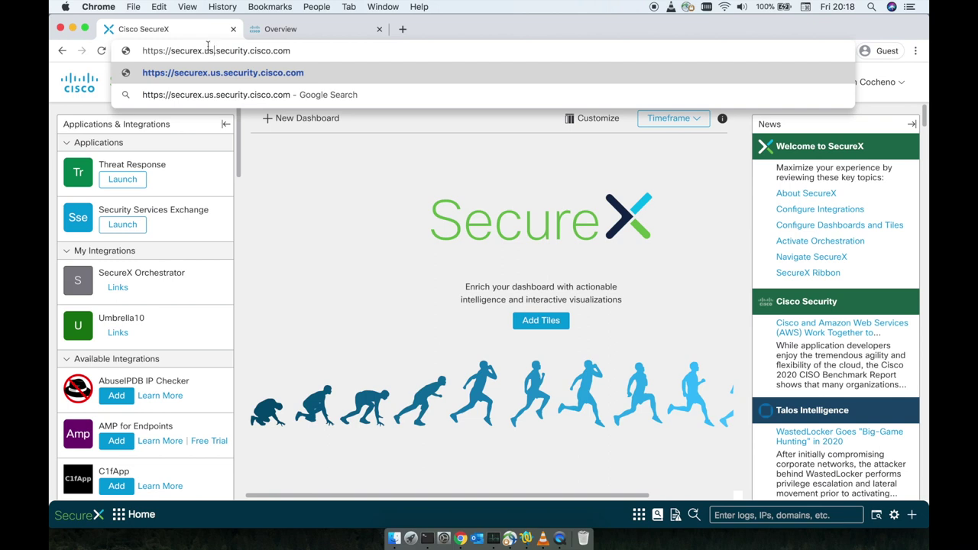
{"action": "key", "text": "Return"}
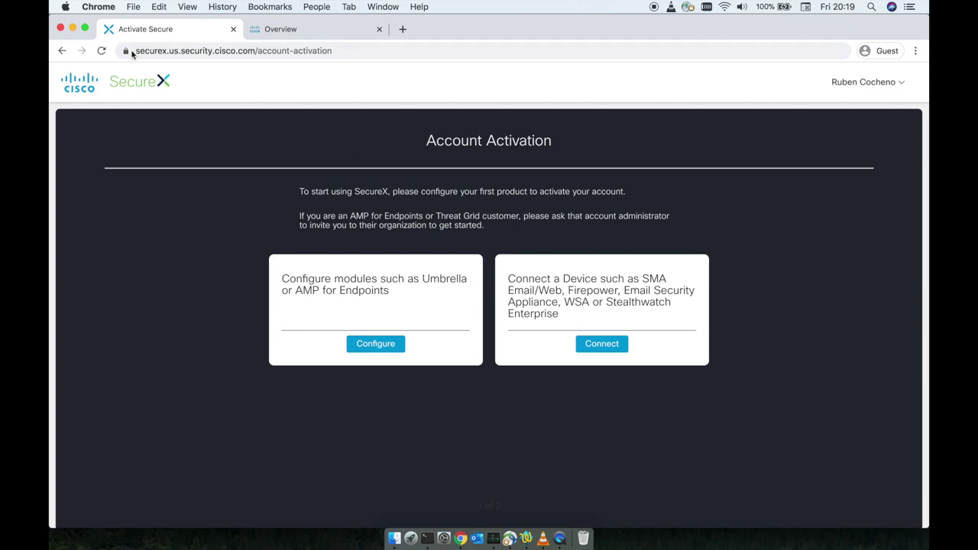
Step: Return to the EU region by changing the region in the address to eu, and start using SecureX from the account activation page
{"action": "double_click", "coordinate": [202, 50]}
{"action": "type", "text": "eu"}
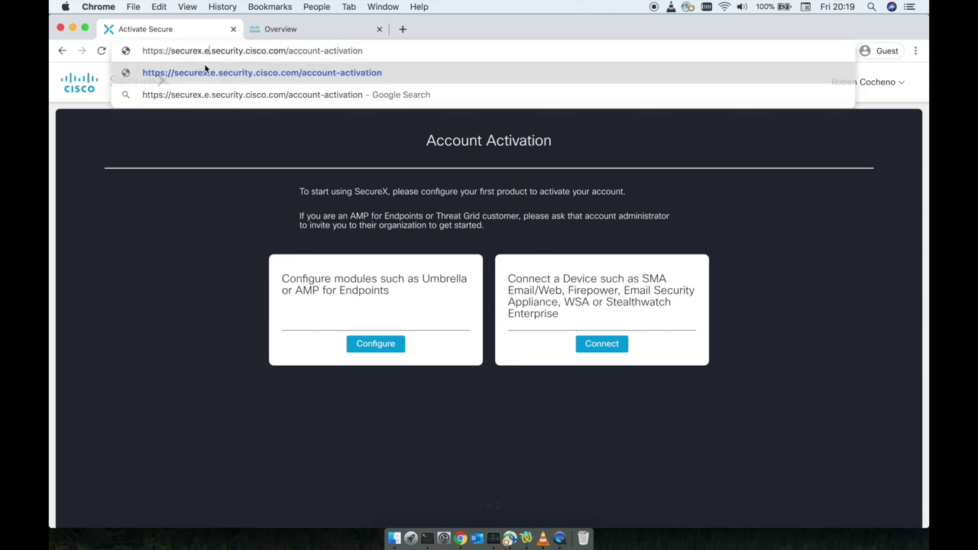
{"action": "key", "text": "Return"}
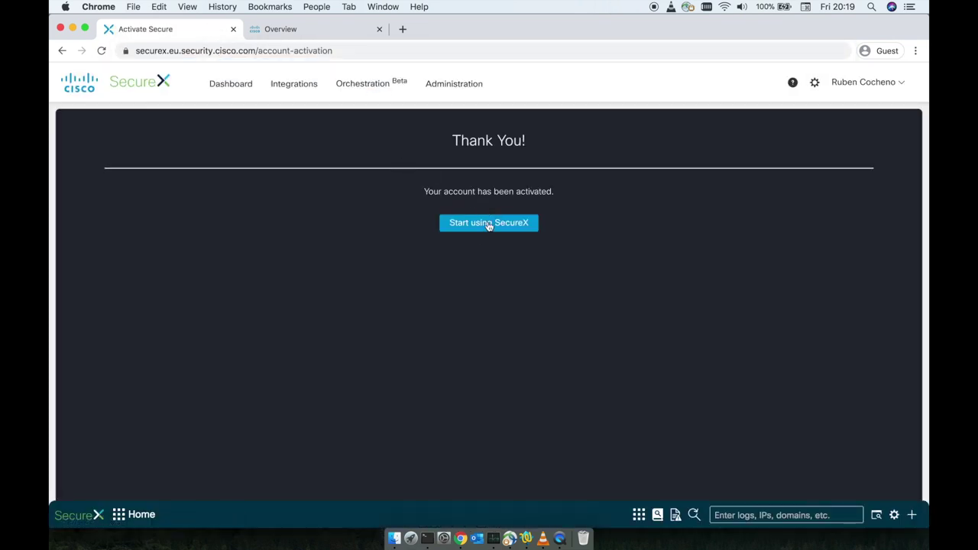
{"action": "left_click", "coordinate": [487, 224]}
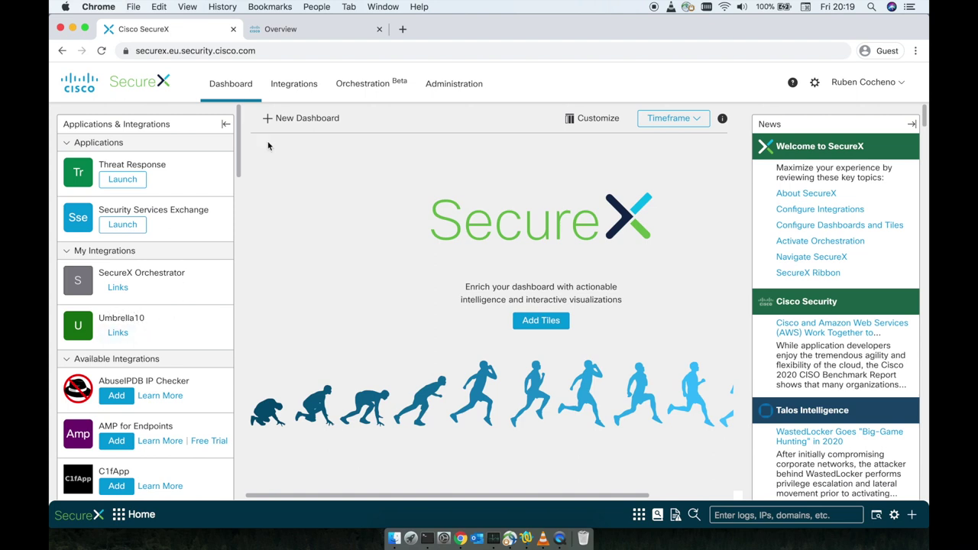
Step: Open the Umbrella10 module from the configured SecureX integrations for editing
{"action": "left_click", "coordinate": [295, 83]}
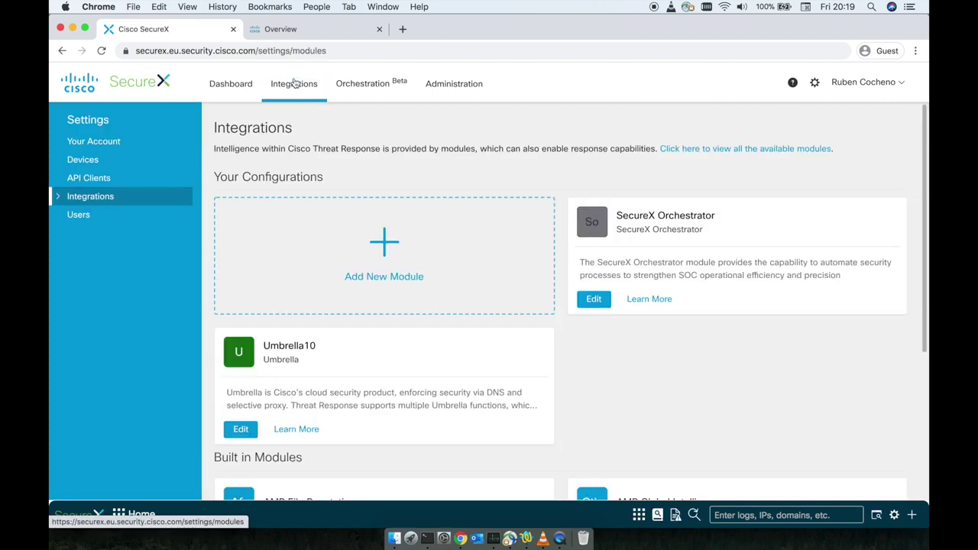
{"action": "scroll", "coordinate": [619, 408], "scroll_direction": "down", "scroll_amount": 5}
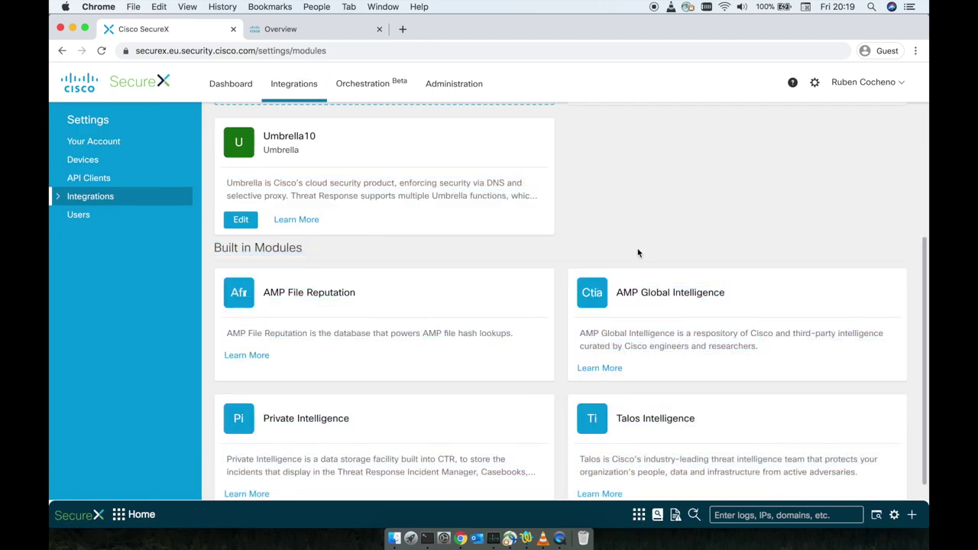
{"action": "left_click_drag", "start_coordinate": [639, 253], "coordinate": [639, 229]}
{"action": "scroll", "coordinate": [635, 243], "scroll_direction": "up", "scroll_amount": 5}
{"action": "right_click", "coordinate": [654, 392]}
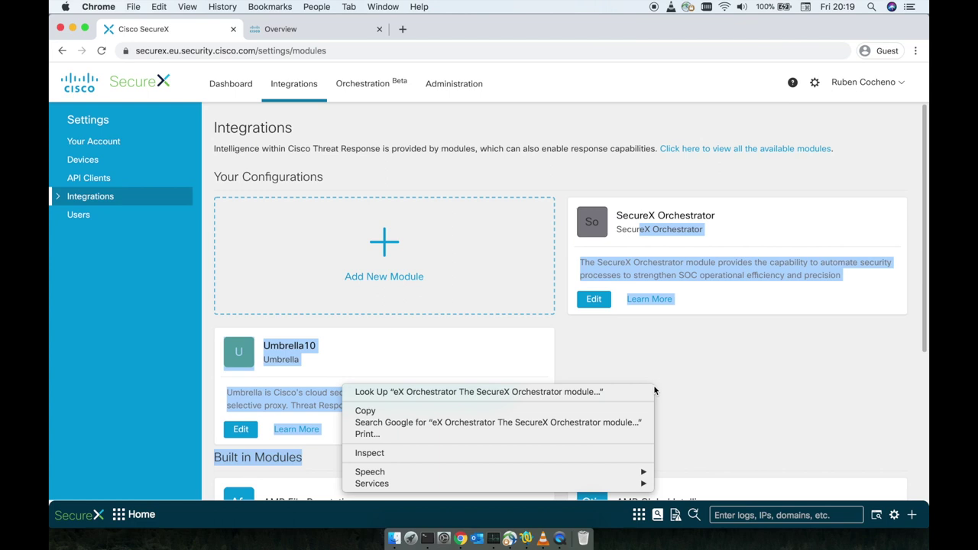
{"action": "left_click", "coordinate": [660, 365]}
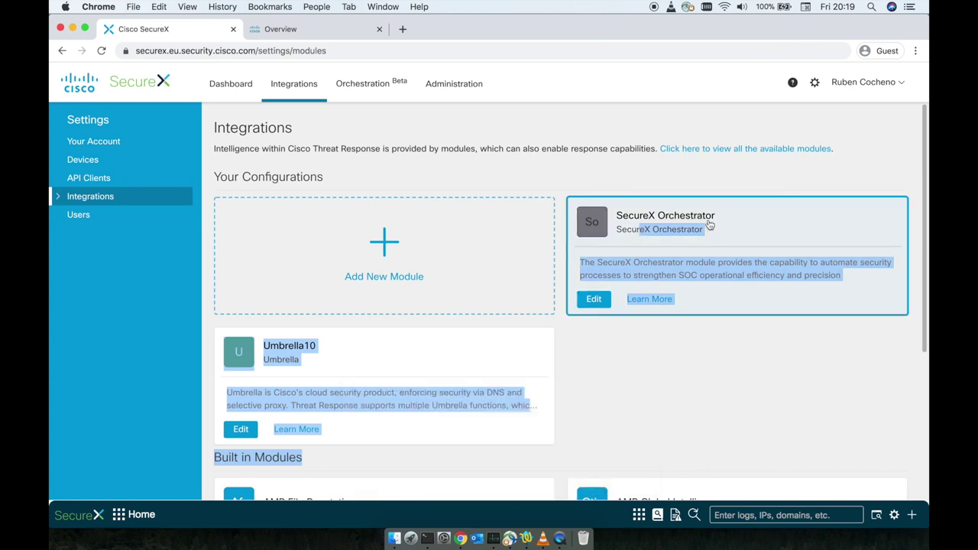
{"action": "left_click", "coordinate": [674, 385]}
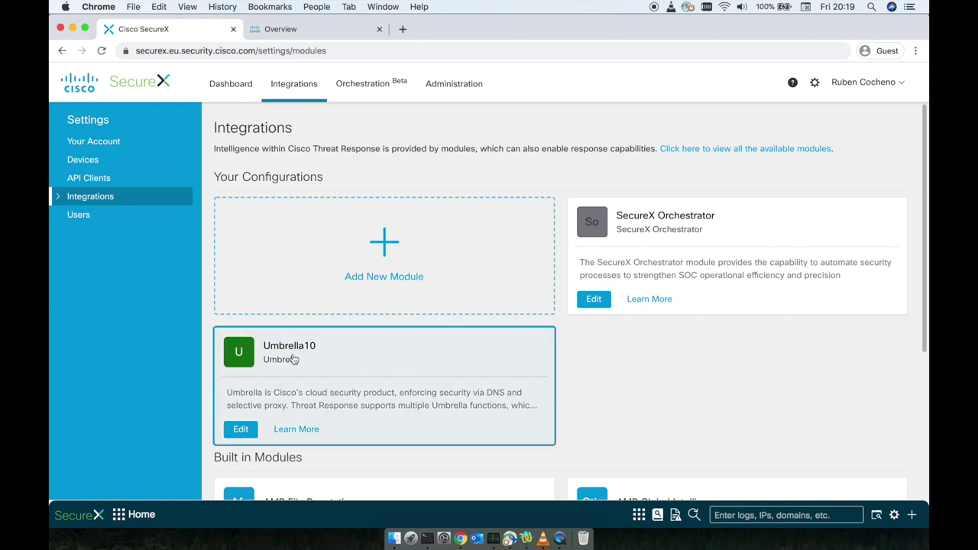
{"action": "left_click", "coordinate": [242, 429]}
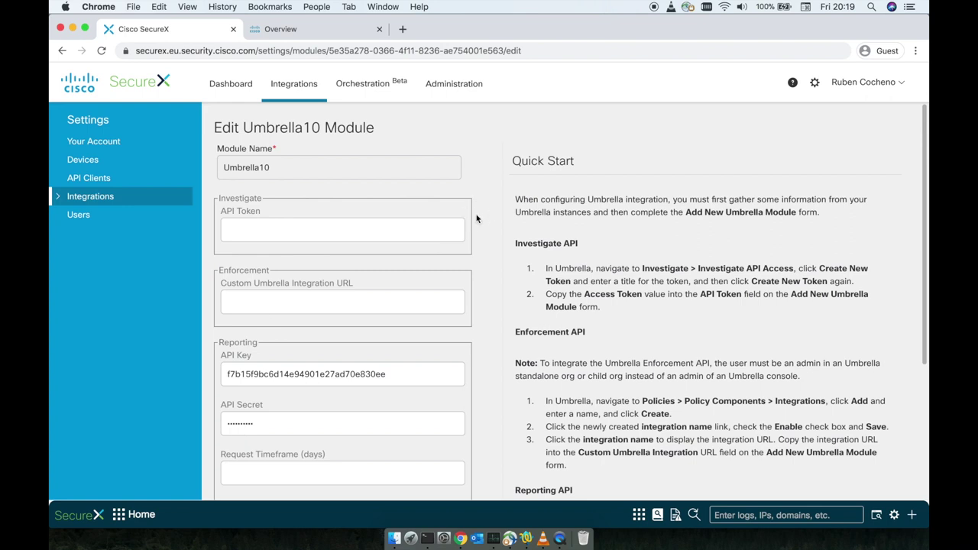
{"action": "scroll", "coordinate": [476, 218], "scroll_direction": "down", "scroll_amount": 2}
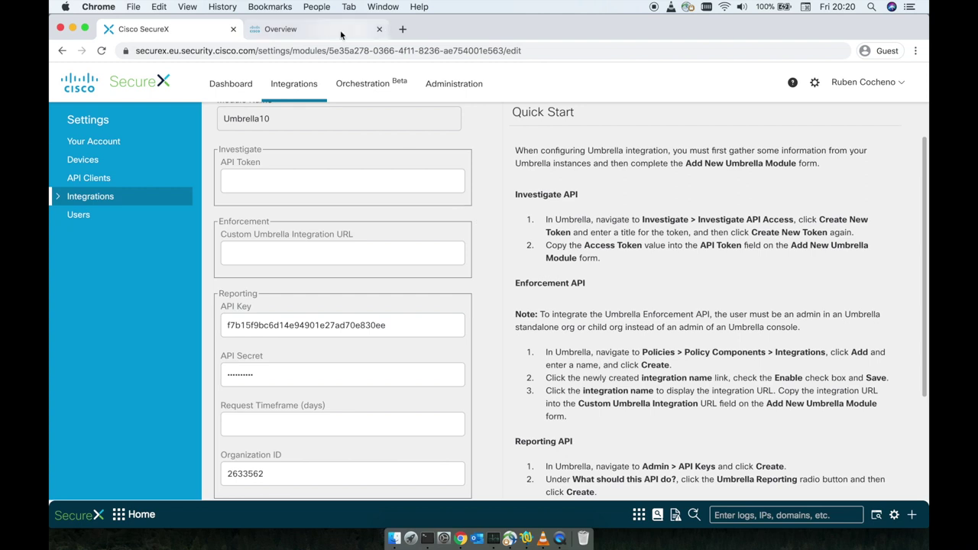
Step: Switch to Cisco Umbrella and create an Investigate API access token titled "Securex Pxosys"
{"action": "left_click", "coordinate": [302, 30]}
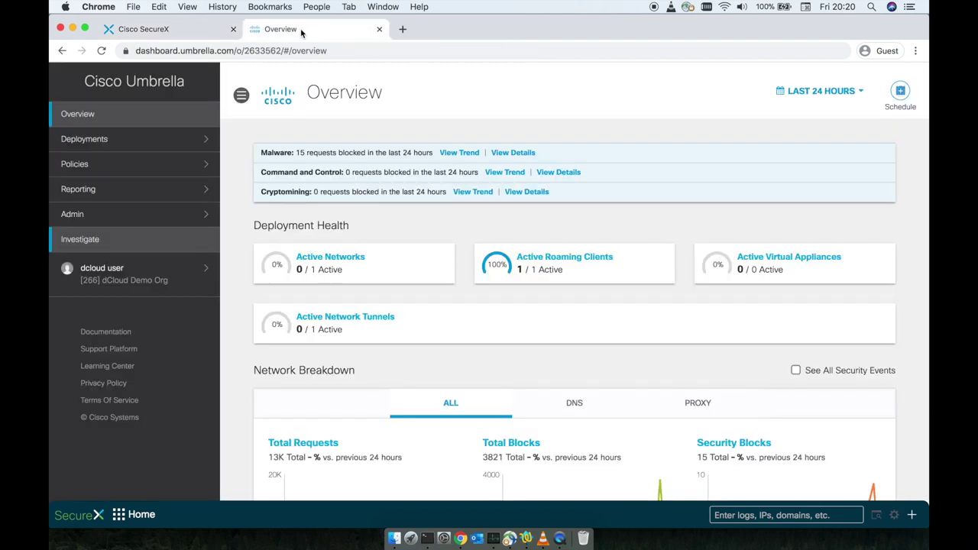
{"action": "left_click", "coordinate": [99, 241]}
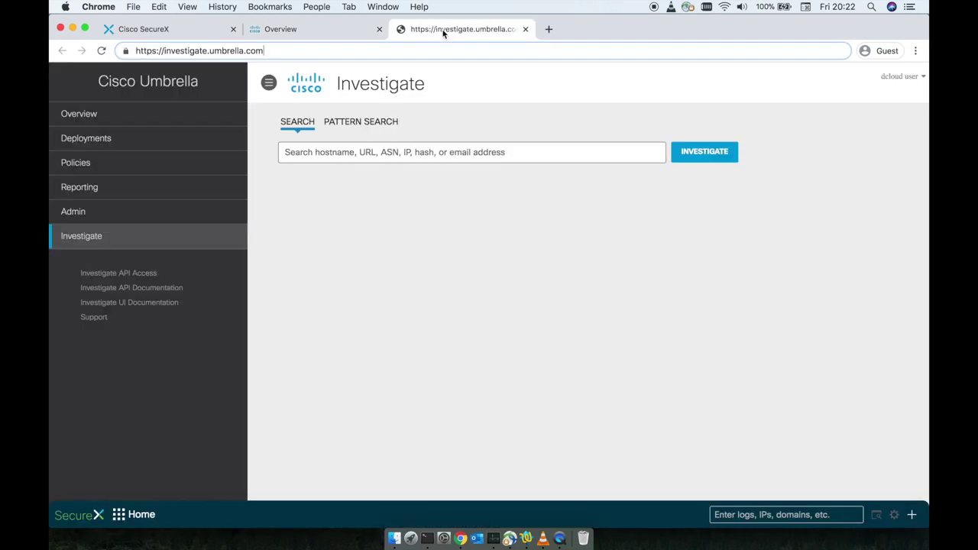
{"action": "left_click", "coordinate": [134, 275]}
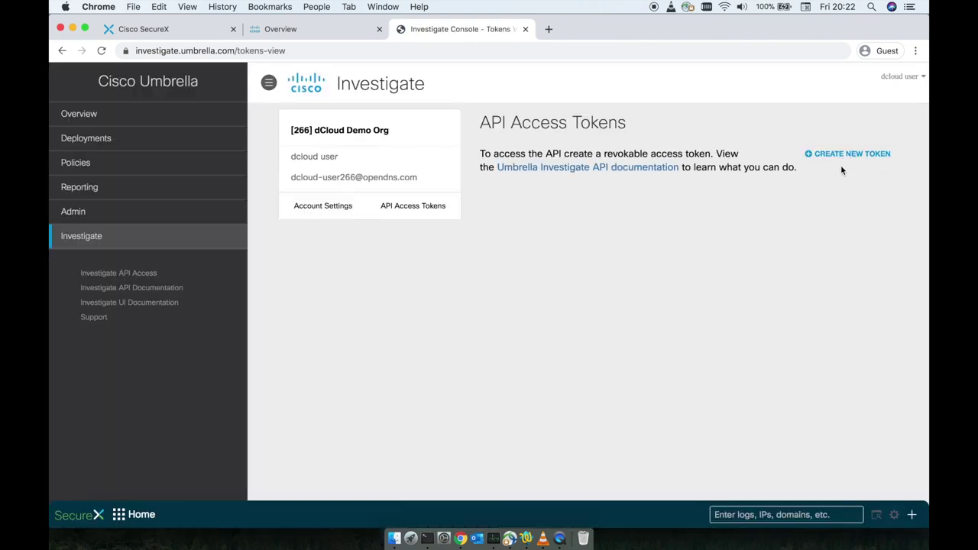
{"action": "left_click", "coordinate": [844, 155]}
{"action": "left_click", "coordinate": [665, 220]}
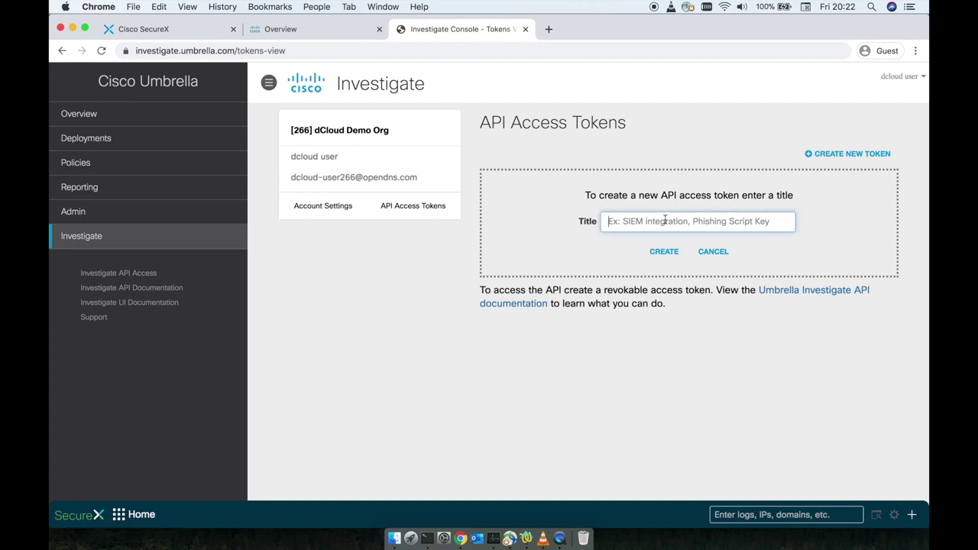
{"action": "type", "text": "Securex"}
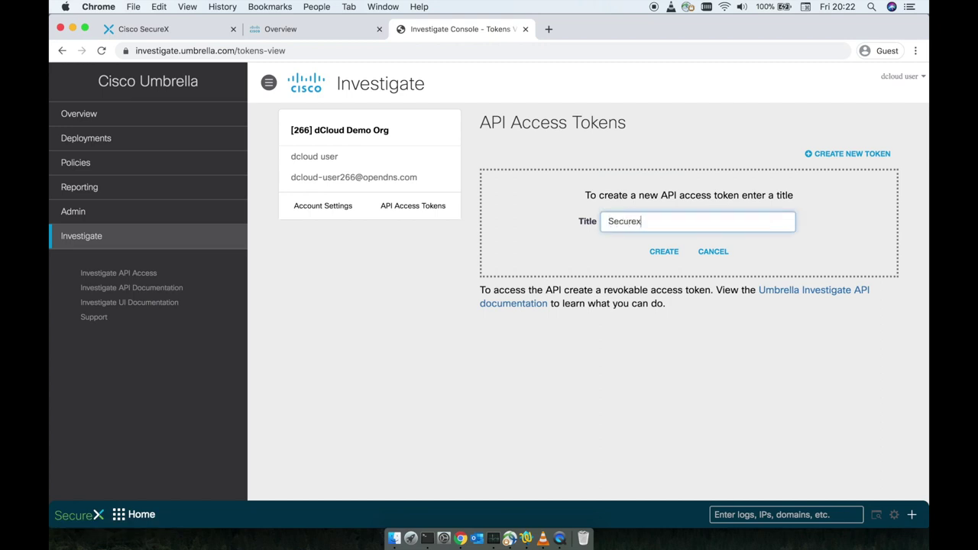
{"action": "type", "text": "Pxosys"}
{"action": "left_click", "coordinate": [664, 251]}
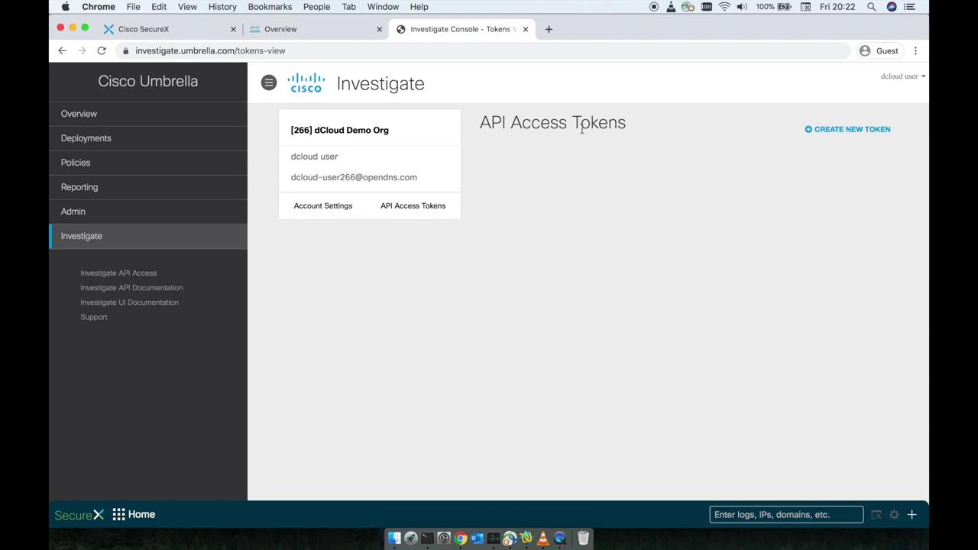
Step: Copy the new Investigate access token into the API Token field of the Umbrella10 module in SecureX
{"action": "left_click_drag", "start_coordinate": [568, 193], "coordinate": [767, 192]}
{"action": "key", "text": "super+c"}
{"action": "key", "text": "super+c"}
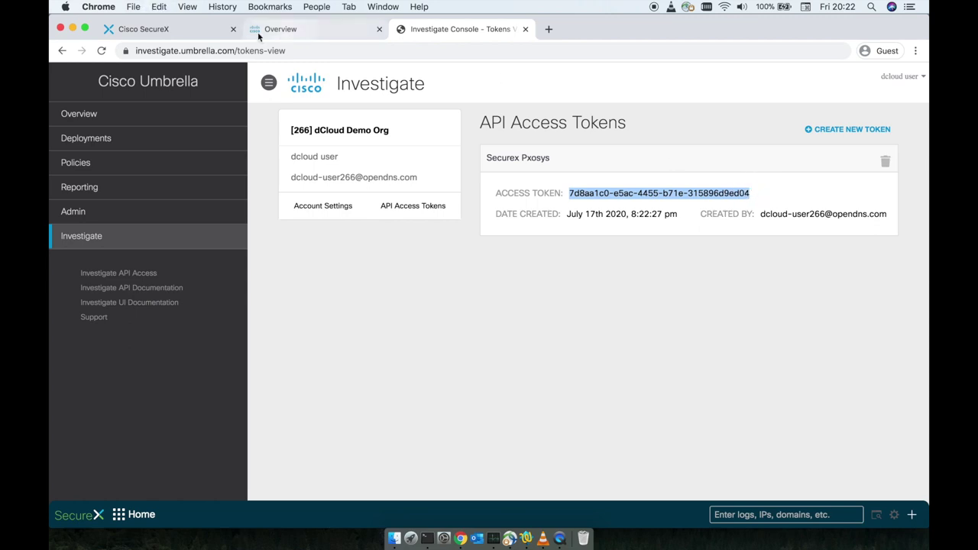
{"action": "left_click", "coordinate": [189, 28]}
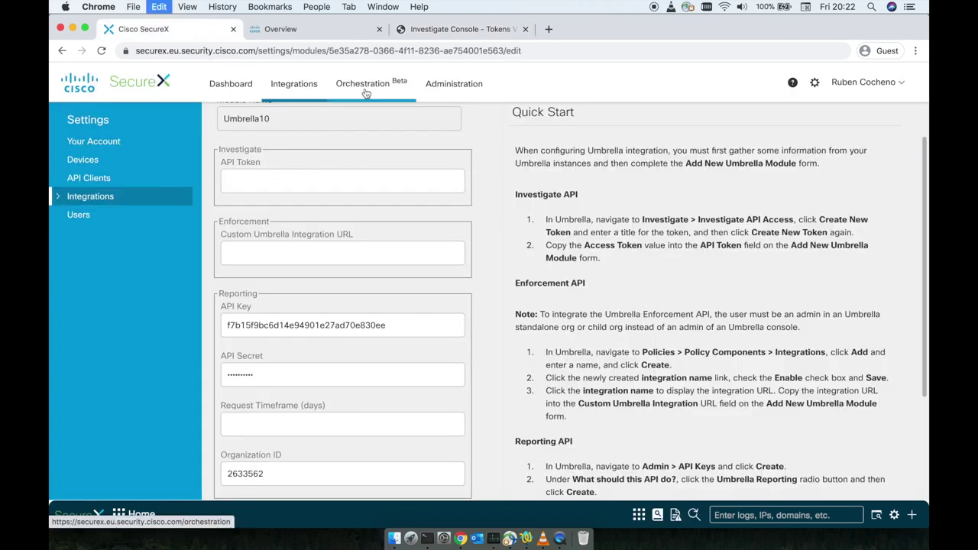
{"action": "key", "text": "super+v"}
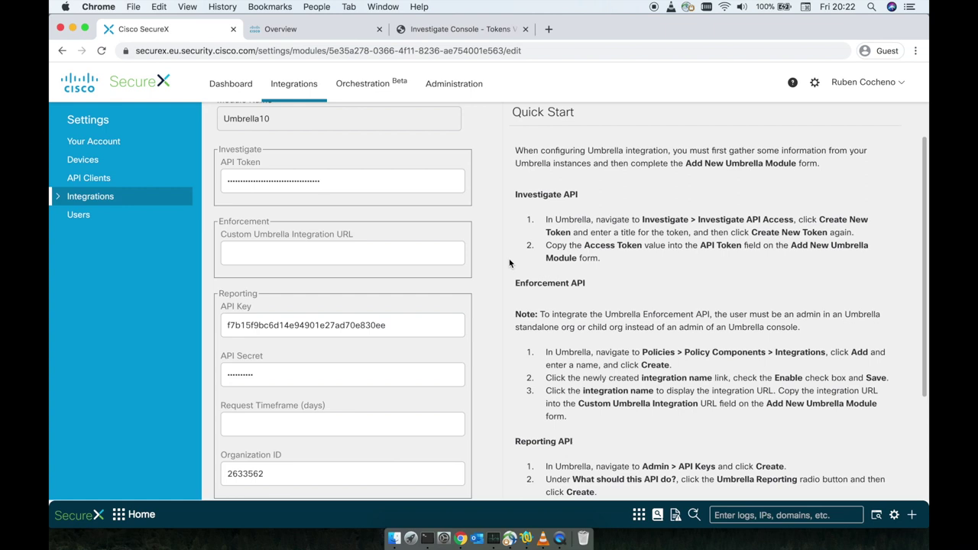
Step: Switch to Cisco Umbrella and create a custom integration named "Umbrella" among the policy component integrations
{"action": "left_click", "coordinate": [327, 30]}
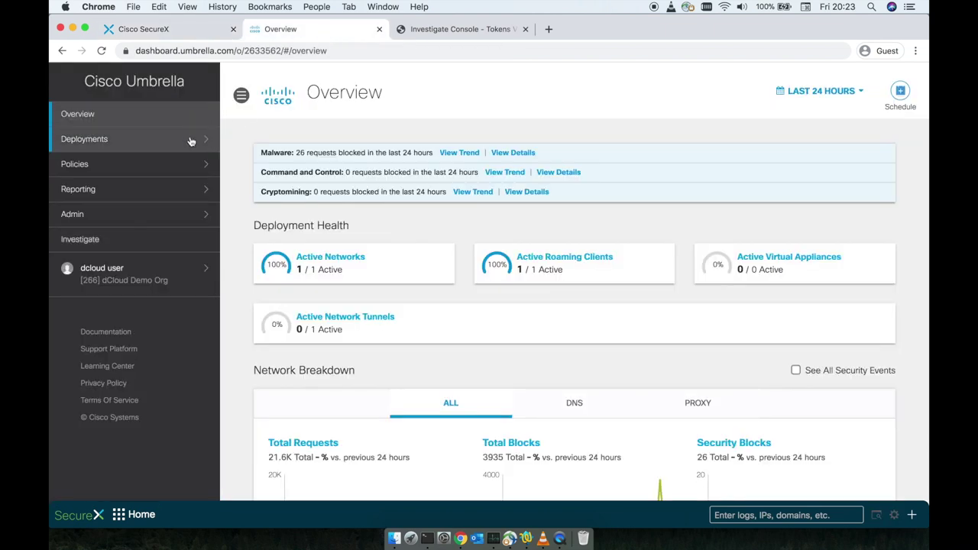
{"action": "left_click", "coordinate": [181, 165]}
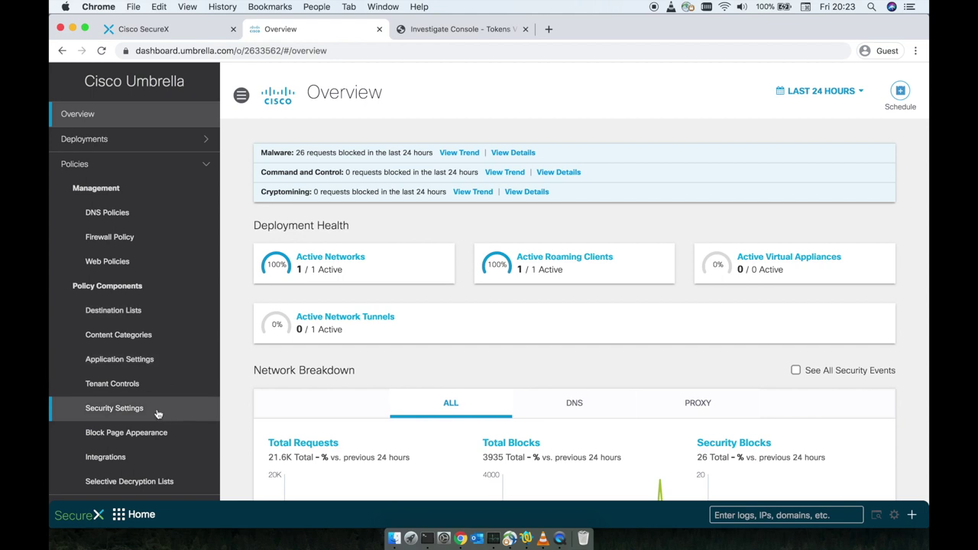
{"action": "left_click", "coordinate": [105, 457]}
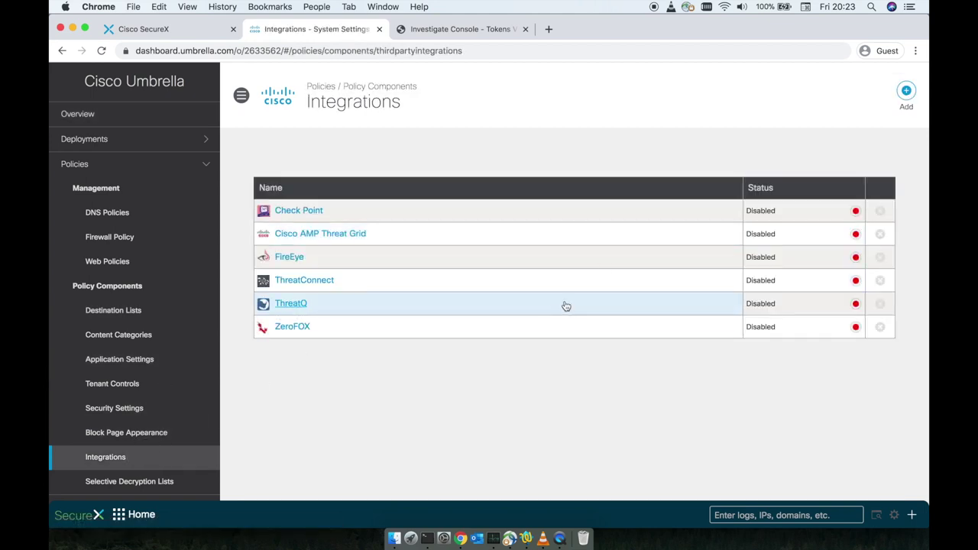
{"action": "left_click", "coordinate": [904, 95]}
{"action": "left_click", "coordinate": [385, 231]}
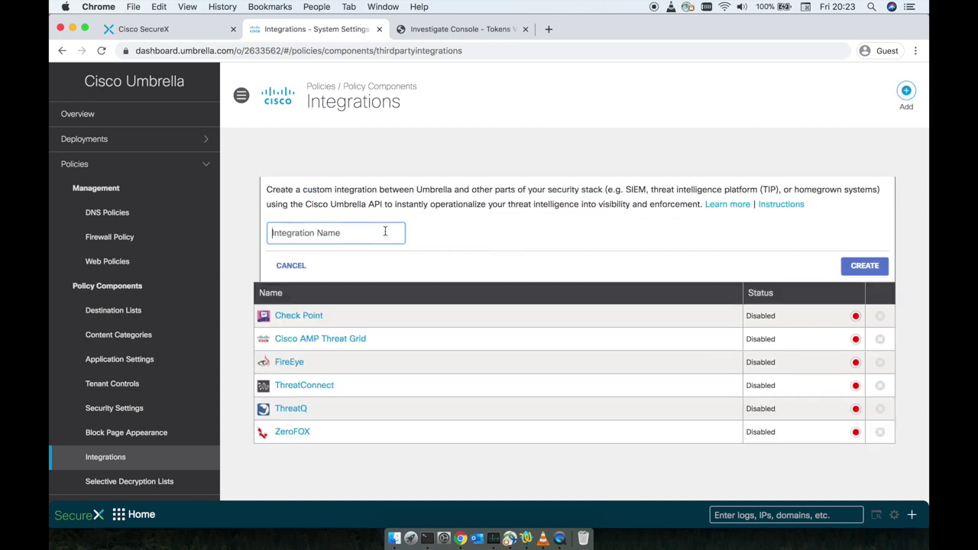
{"action": "type", "text": "Umbrella"}
{"action": "left_click", "coordinate": [871, 268]}
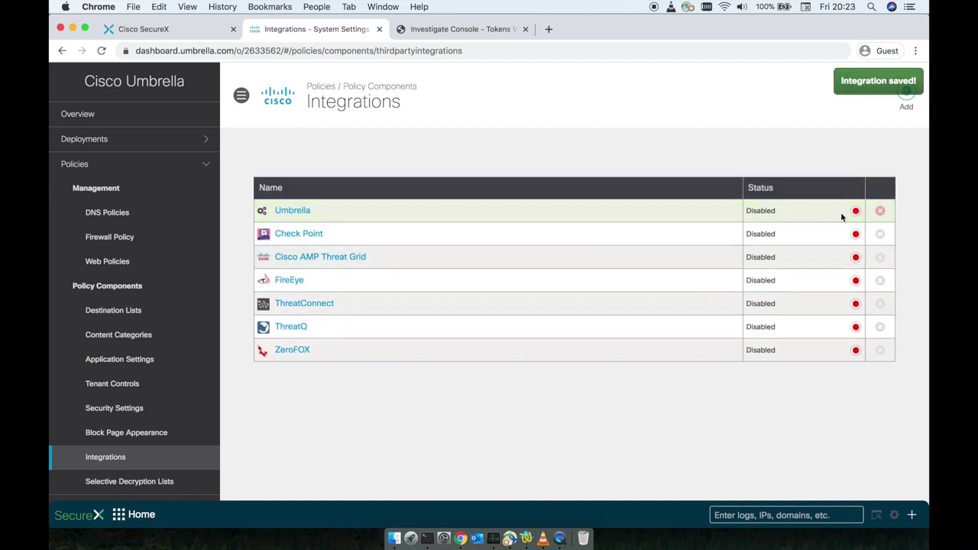
Step: Enable the new Umbrella integration, copy its integration URL and save it
{"action": "left_click", "coordinate": [293, 212]}
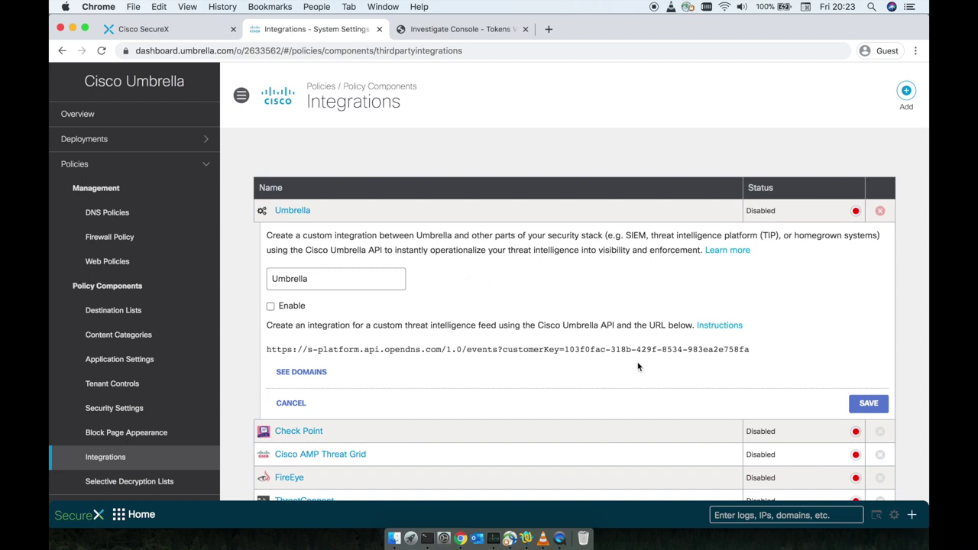
{"action": "left_click", "coordinate": [270, 305]}
{"action": "left_click_drag", "start_coordinate": [266, 349], "coordinate": [757, 354]}
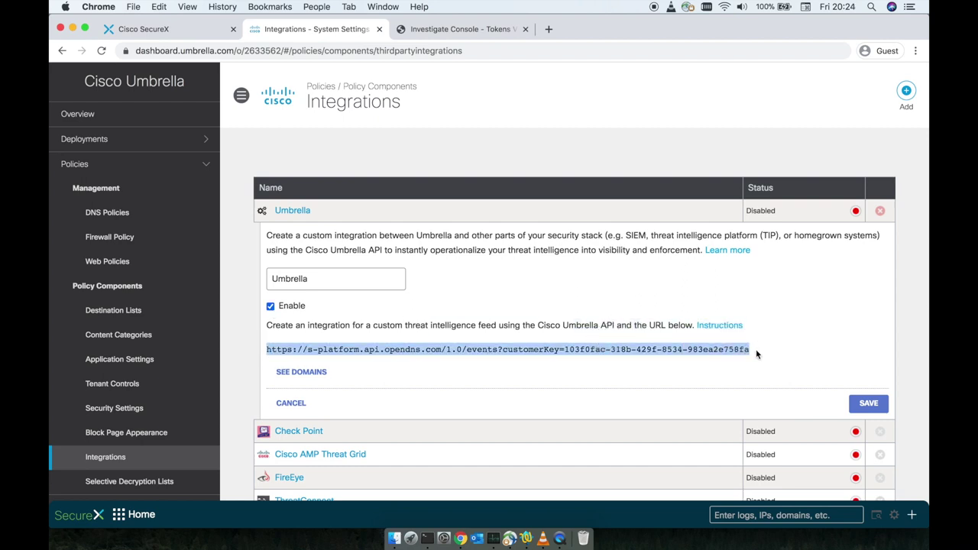
{"action": "key", "text": "super+c"}
{"action": "left_click", "coordinate": [869, 402]}
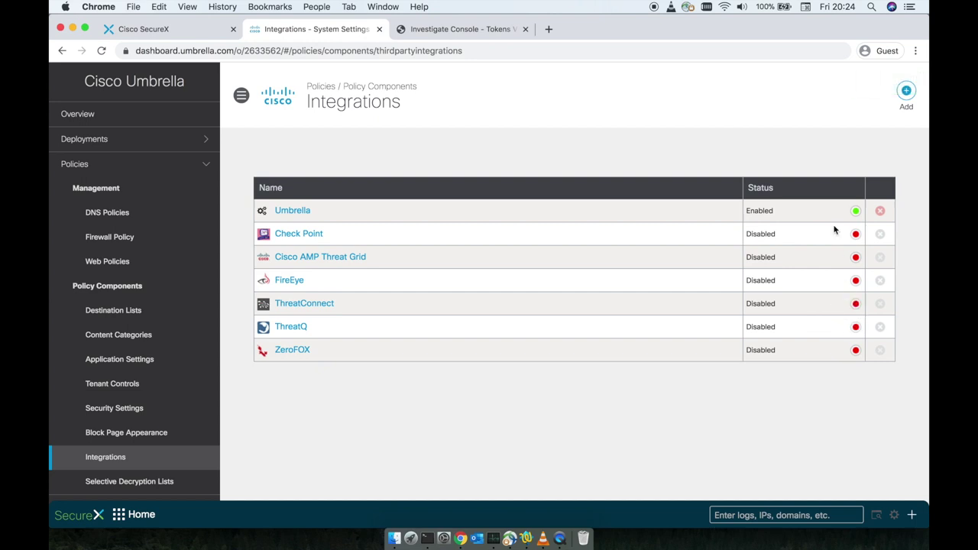
{"action": "key", "text": "ctrl+super+Escape"}
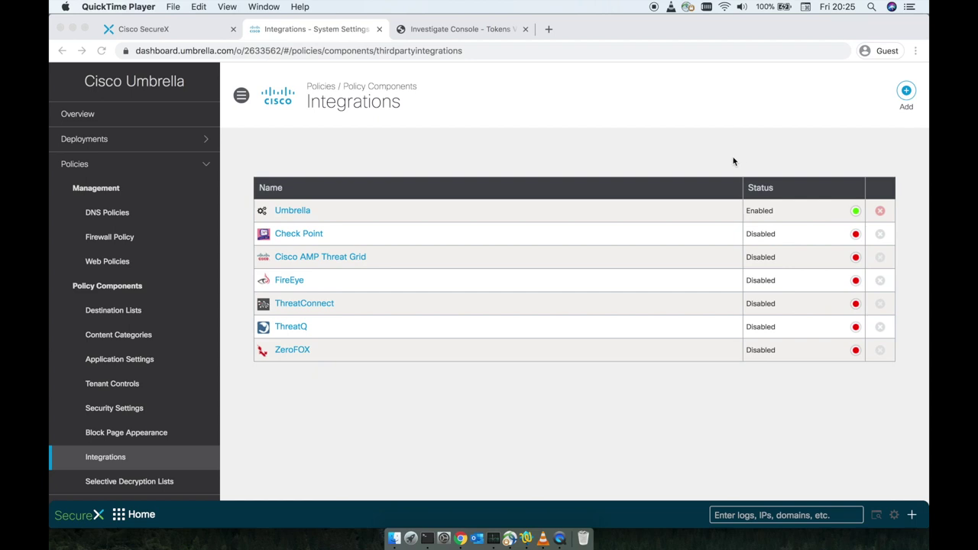
Step: Switch to SecureX and paste the copied URL, including its customer key, into the module's Custom Umbrella Integration URL field
{"action": "left_click", "coordinate": [191, 29]}
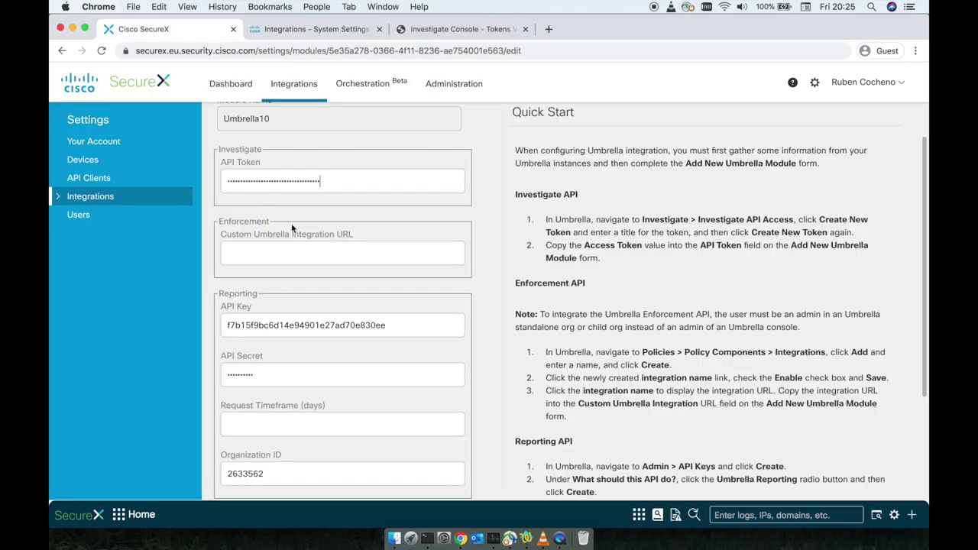
{"action": "left_click", "coordinate": [283, 254]}
{"action": "key", "text": "super+v"}
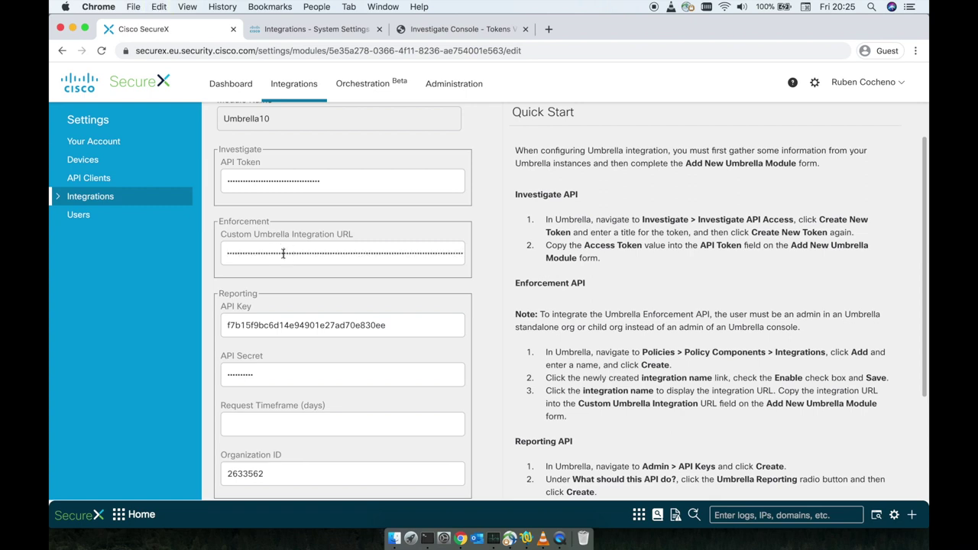
Step: Paste the copied integration URL with its customer key into the browser address and highlight it to inspect the unmasked text
{"action": "left_click", "coordinate": [190, 51]}
{"action": "key", "text": "super+v"}
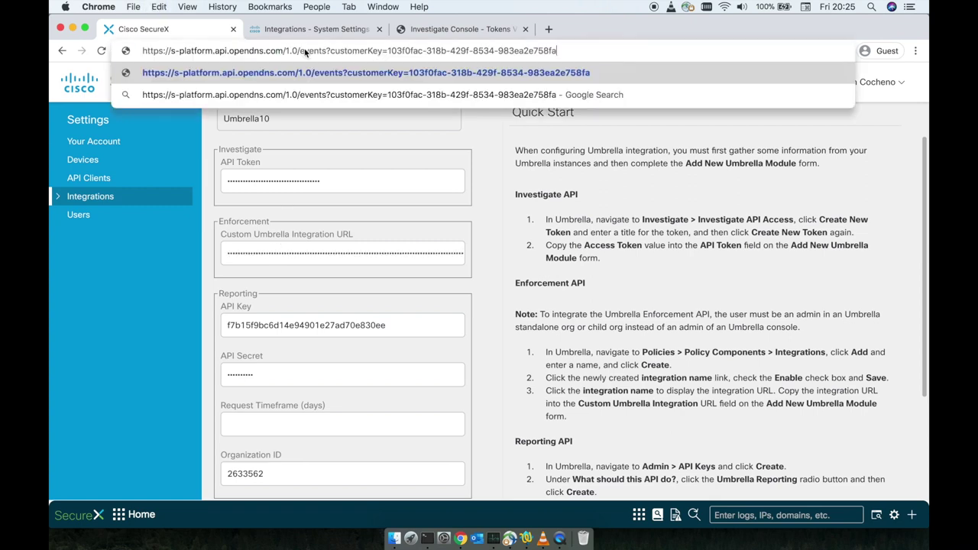
{"action": "left_click_drag", "start_coordinate": [153, 50], "coordinate": [646, 65]}
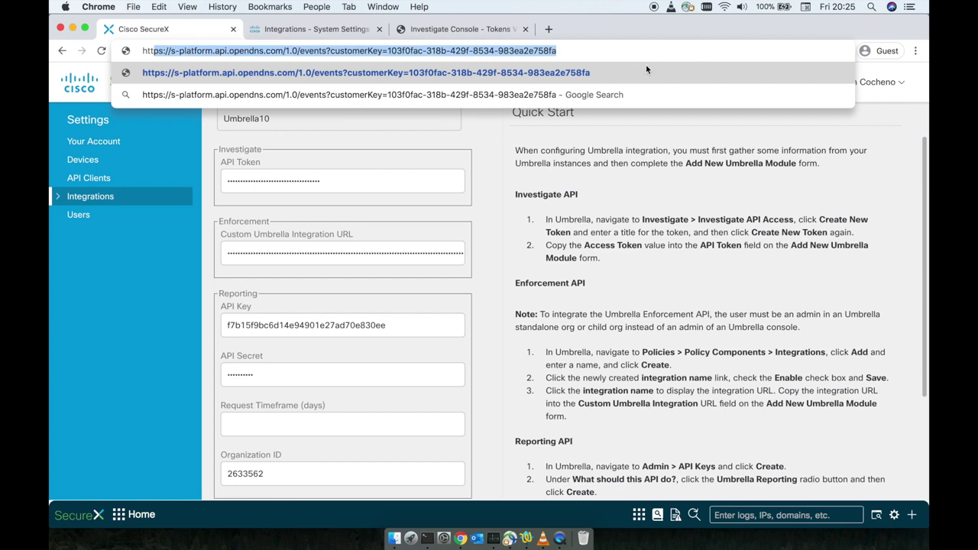
Step: Paste the integration URL with its customer key again into Custom Umbrella Integration URL, and clear the reporting API Key, API Secret and Organization ID fields
{"action": "double_click", "coordinate": [302, 246]}
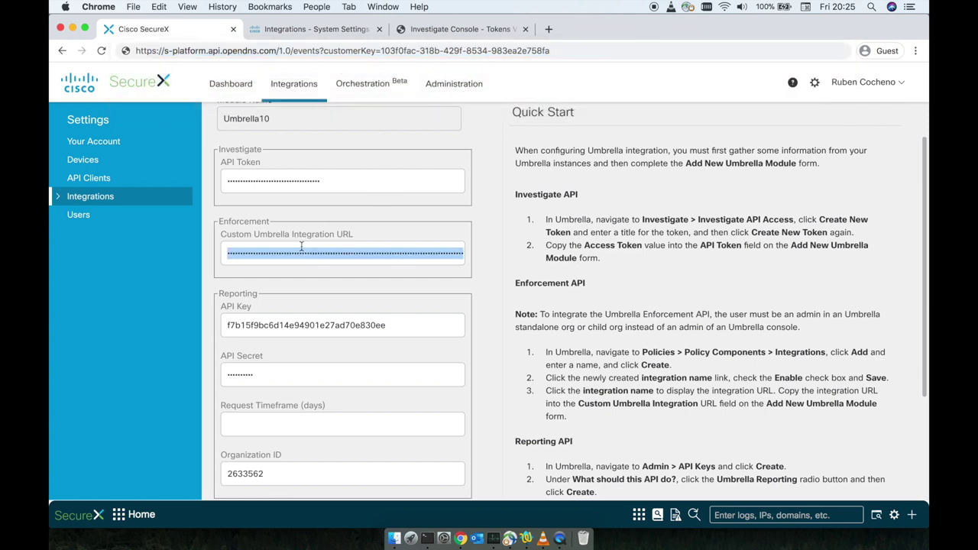
{"action": "key", "text": "super+v"}
{"action": "left_click", "coordinate": [363, 326]}
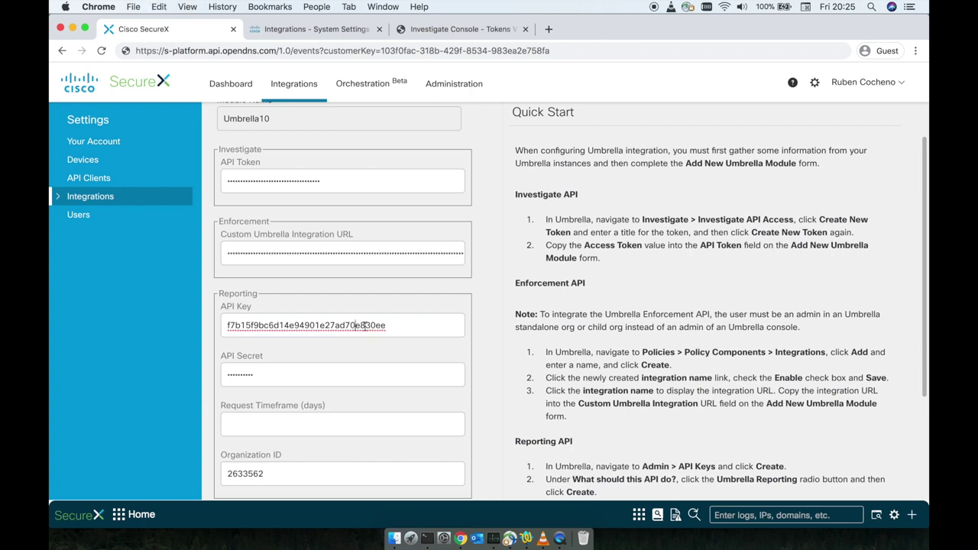
{"action": "double_click", "coordinate": [365, 326]}
{"action": "key", "text": "BackSpace"}
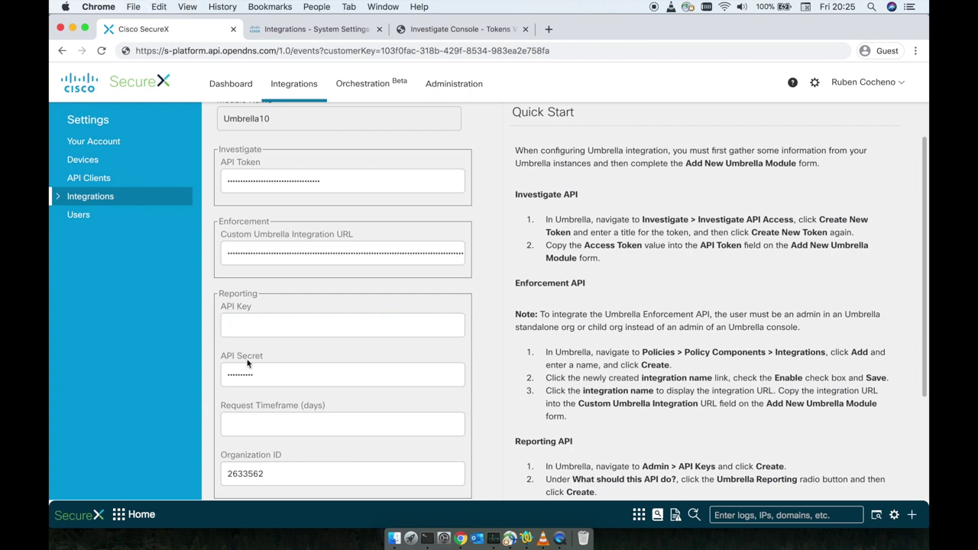
{"action": "double_click", "coordinate": [246, 372]}
{"action": "key", "text": "BackSpace"}
{"action": "left_click_drag", "start_coordinate": [308, 395], "coordinate": [330, 430]}
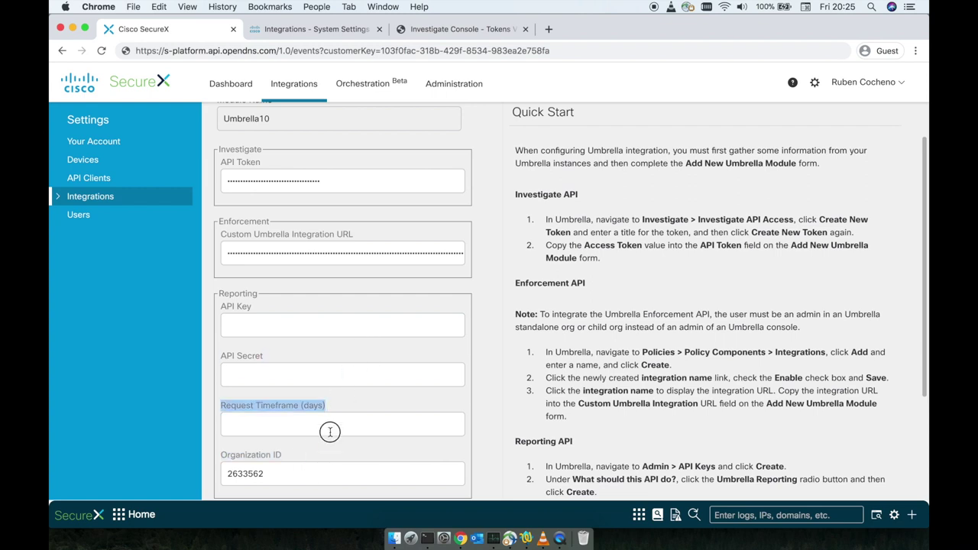
{"action": "scroll", "coordinate": [330, 415], "scroll_direction": "down", "scroll_amount": 1}
{"action": "double_click", "coordinate": [250, 467]}
{"action": "key", "text": "BackSpace"}
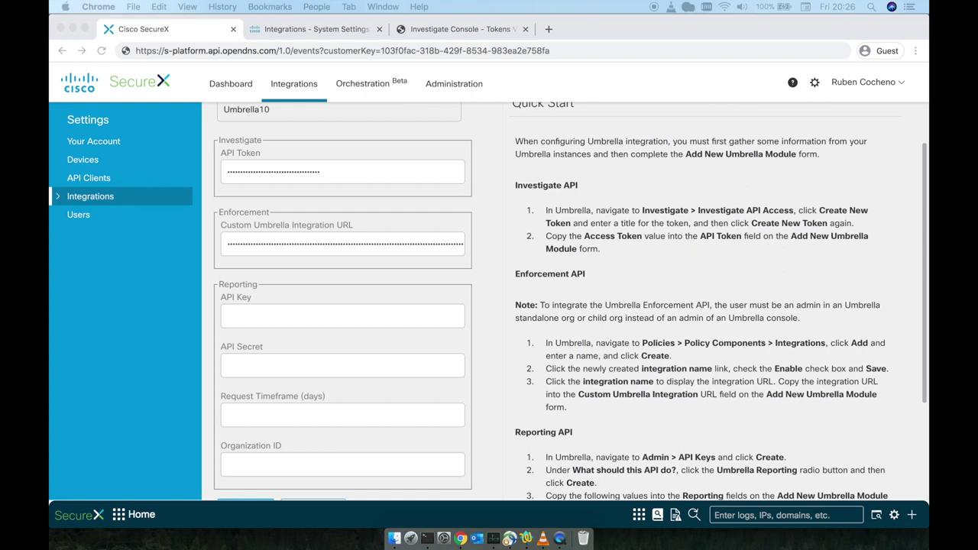
Step: Switch to Cisco Umbrella and open the API Keys page in the administration section
{"action": "left_click", "coordinate": [334, 32]}
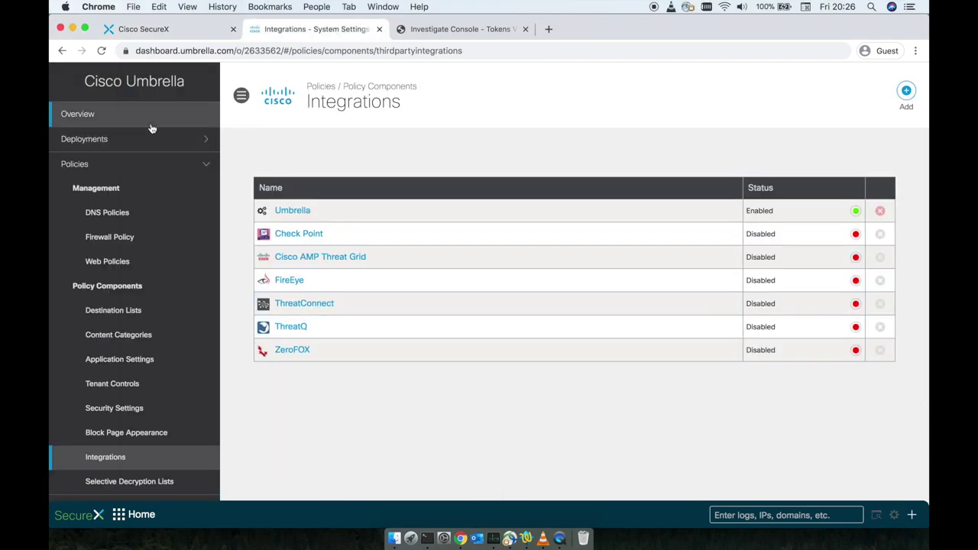
{"action": "left_click", "coordinate": [196, 169]}
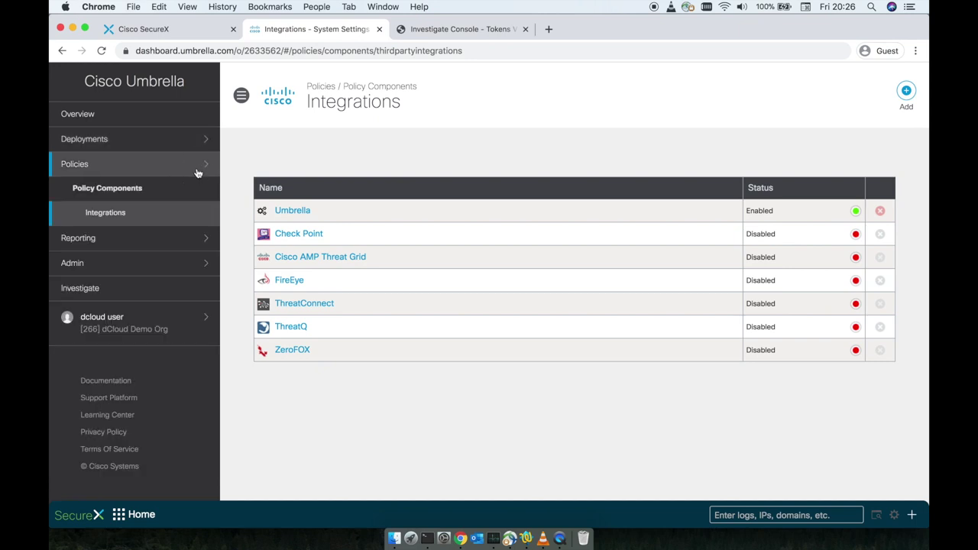
{"action": "left_click", "coordinate": [135, 261]}
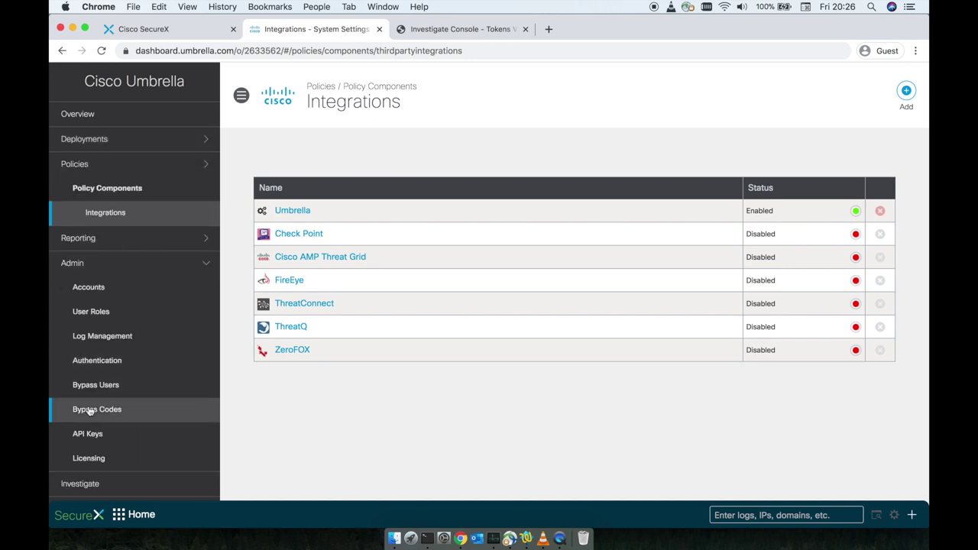
{"action": "right_click", "coordinate": [81, 407]}
{"action": "left_click", "coordinate": [77, 420]}
{"action": "left_click", "coordinate": [85, 433]}
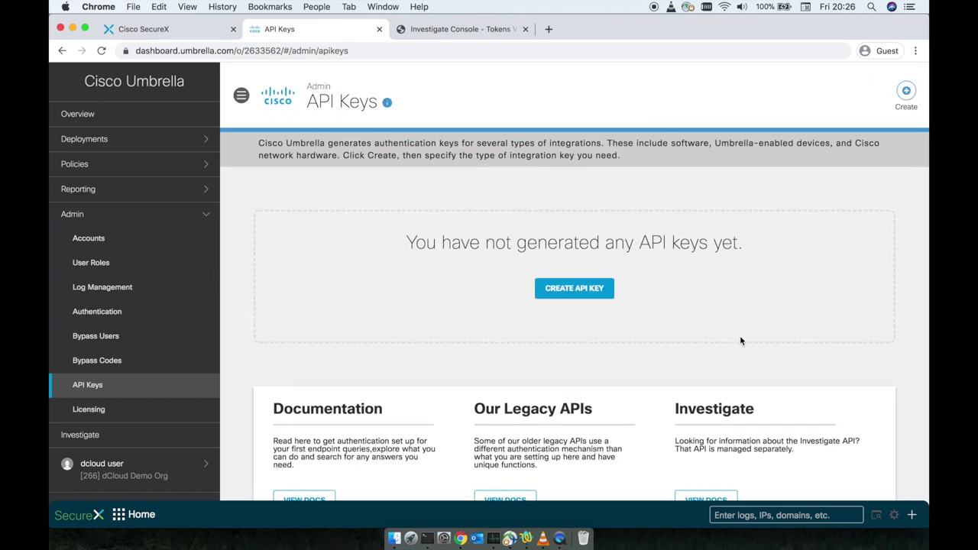
Step: Create a new API key of the Umbrella Reporting type
{"action": "left_click", "coordinate": [569, 295]}
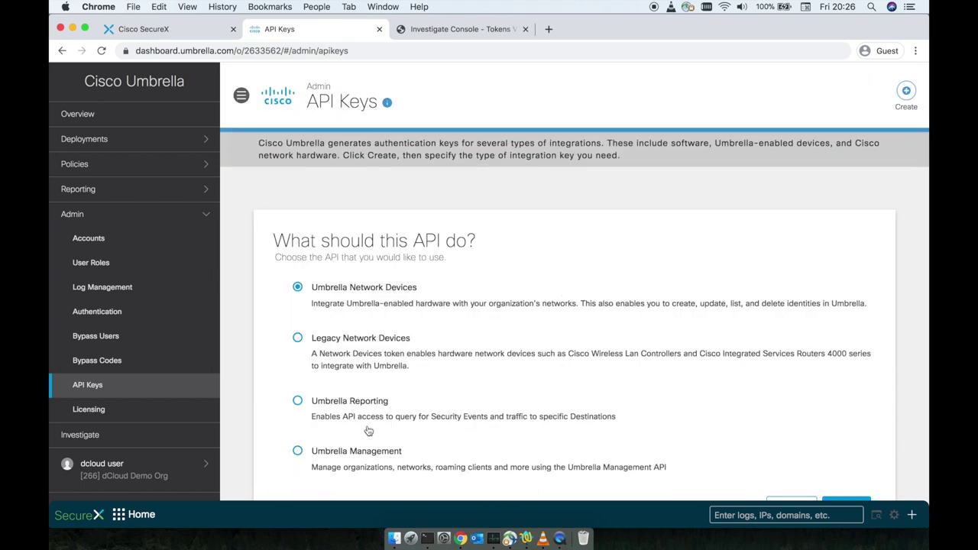
{"action": "left_click", "coordinate": [297, 400]}
{"action": "scroll", "coordinate": [771, 396], "scroll_direction": "down", "scroll_amount": 1}
{"action": "key", "text": "Up"}
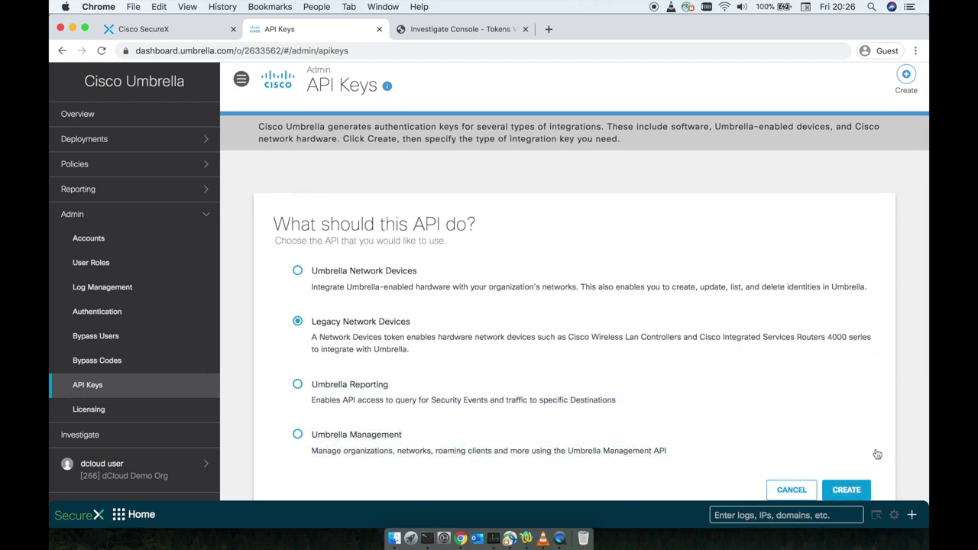
{"action": "left_click", "coordinate": [589, 385]}
{"action": "left_click", "coordinate": [849, 490]}
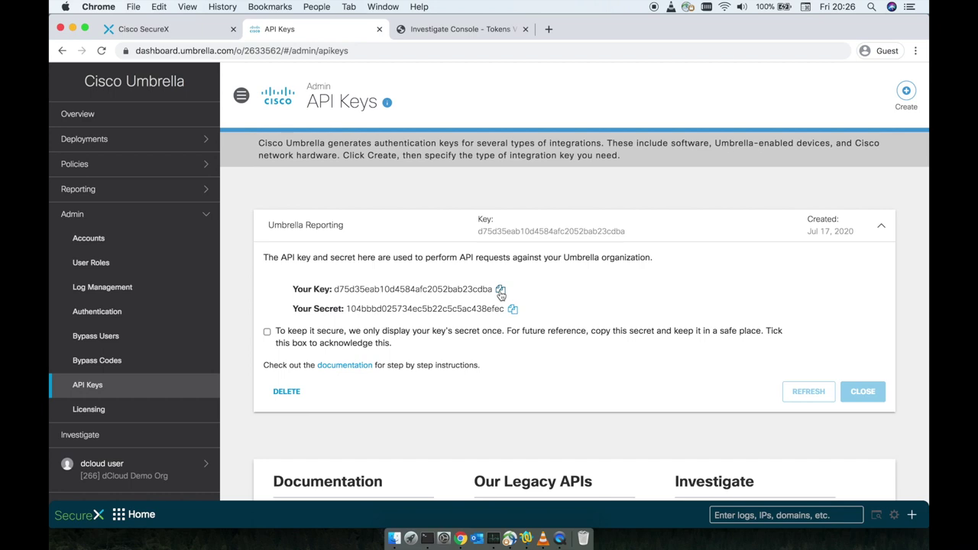
Step: Copy the new Umbrella Reporting key, switch to SecureX and paste it into the module's reporting API Key field
{"action": "left_click", "coordinate": [501, 292]}
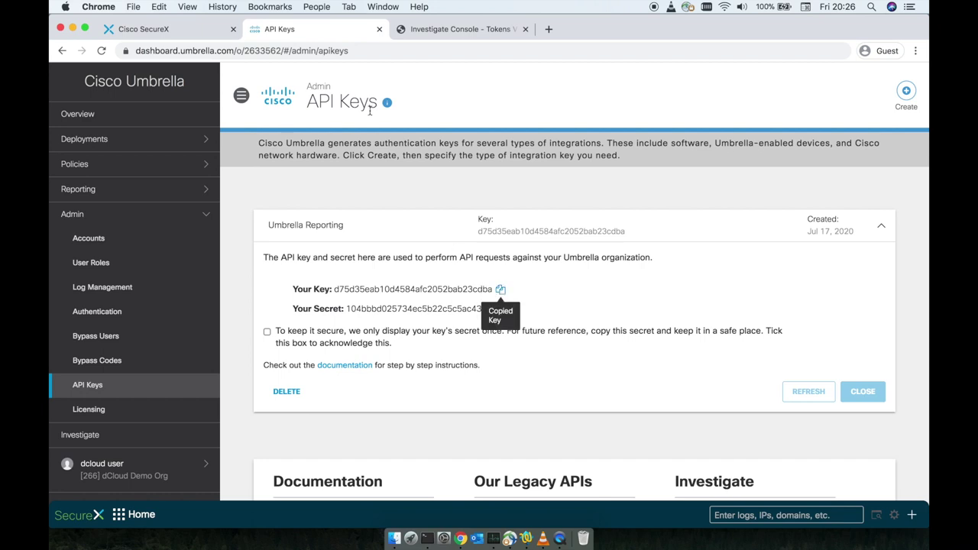
{"action": "left_click", "coordinate": [188, 30]}
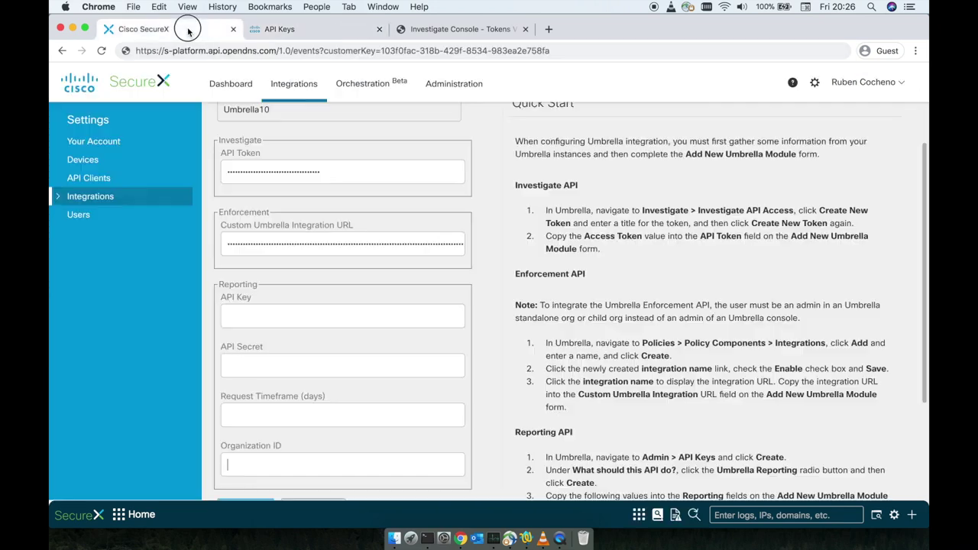
{"action": "left_click", "coordinate": [288, 316]}
{"action": "key", "text": "super+v"}
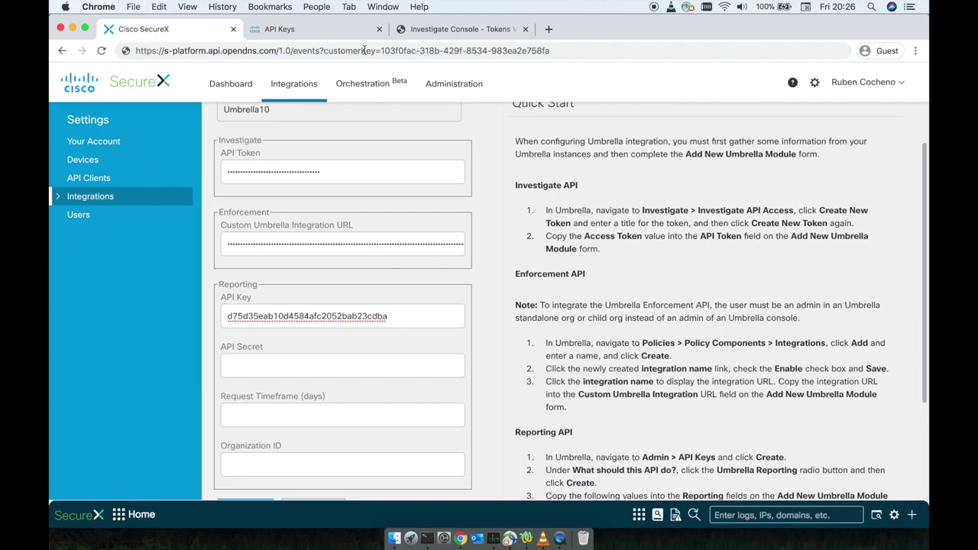
Step: Copy the Umbrella Reporting secret from Cisco Umbrella and paste it into the module's API Secret field in SecureX
{"action": "left_click", "coordinate": [314, 29]}
{"action": "left_click", "coordinate": [512, 309]}
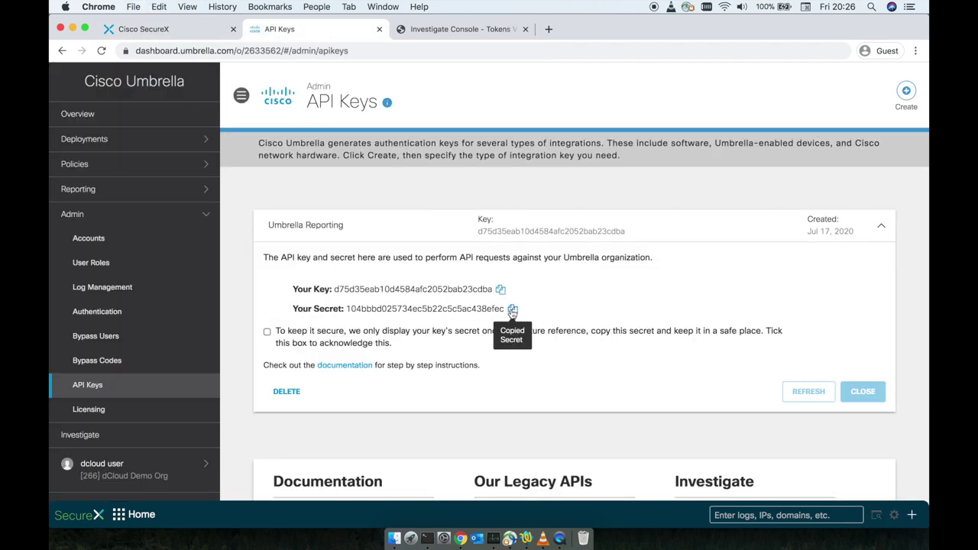
{"action": "key", "text": "super+1"}
{"action": "left_click", "coordinate": [355, 358]}
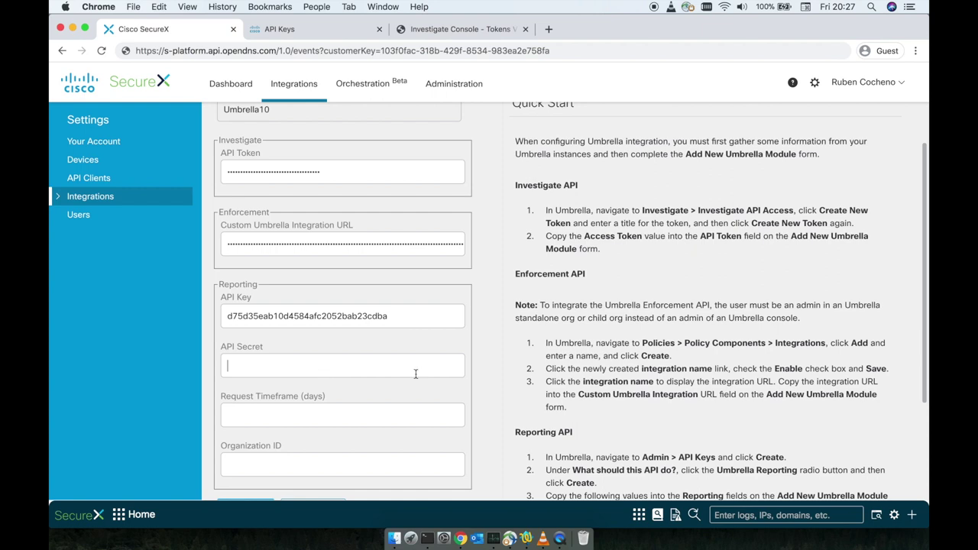
{"action": "key", "text": "super+v"}
Step: Back in Cisco Umbrella, acknowledge the one-time secret notice, close the Umbrella Reporting key, and briefly reopen its details to review them
{"action": "left_click", "coordinate": [332, 30]}
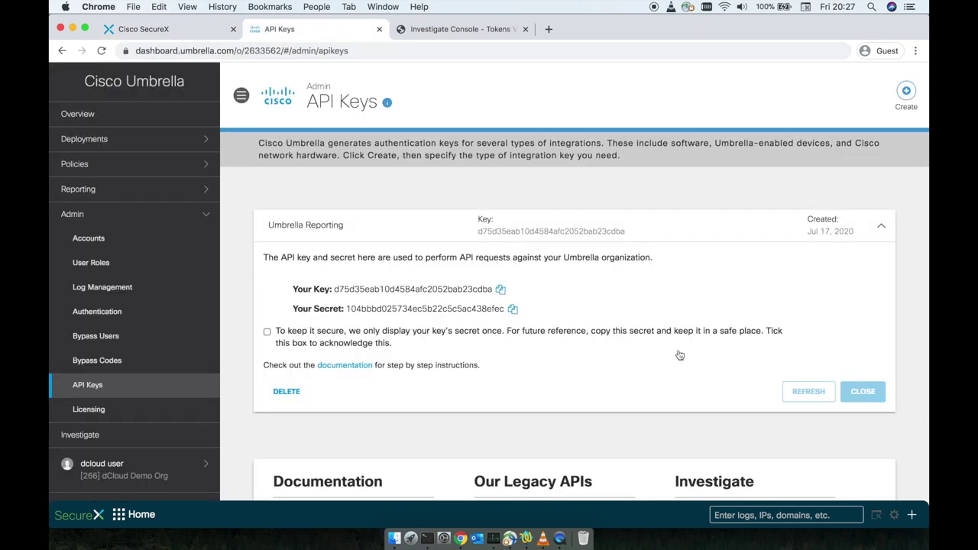
{"action": "left_click", "coordinate": [267, 332]}
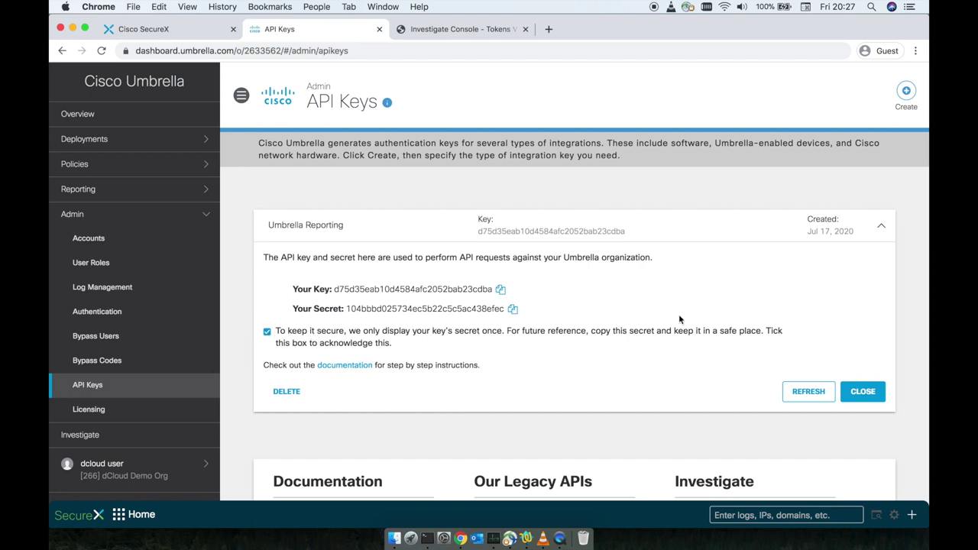
{"action": "left_click", "coordinate": [862, 393]}
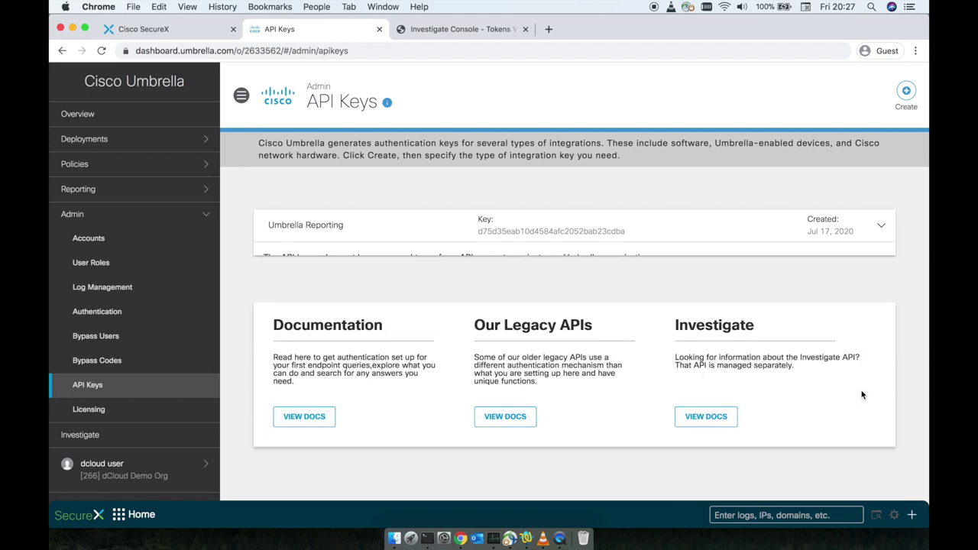
{"action": "left_click", "coordinate": [881, 228]}
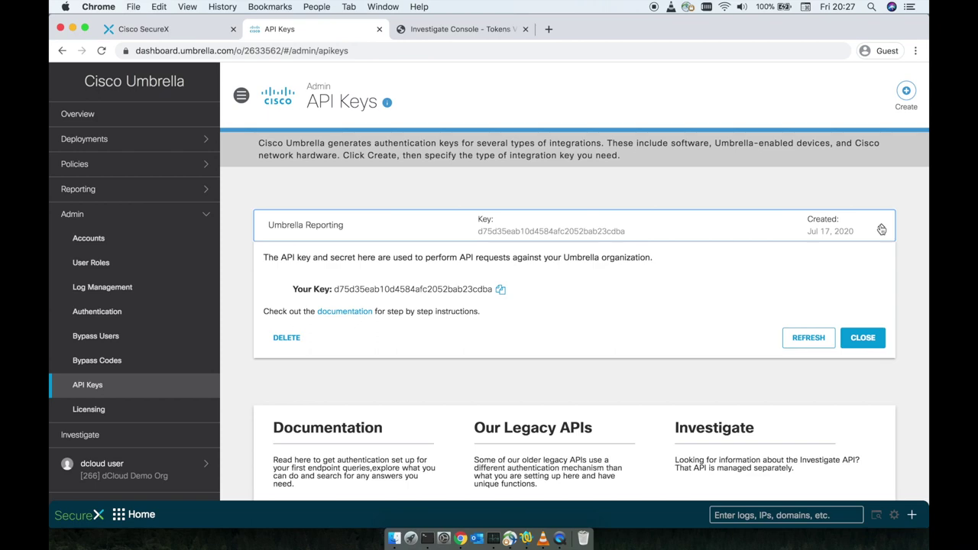
{"action": "left_click", "coordinate": [881, 229]}
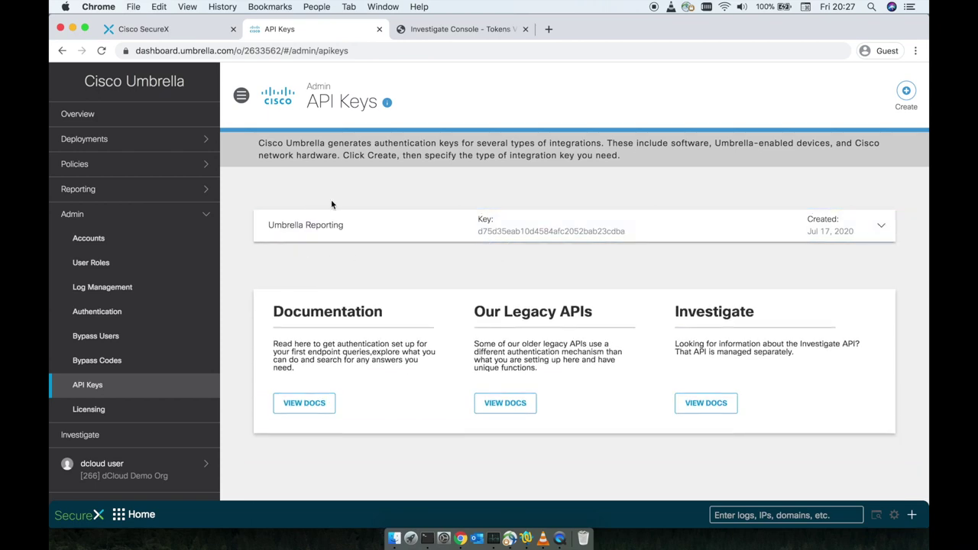
Step: Switch to SecureX and set the module's Request Timeframe to 30 days
{"action": "left_click", "coordinate": [188, 32]}
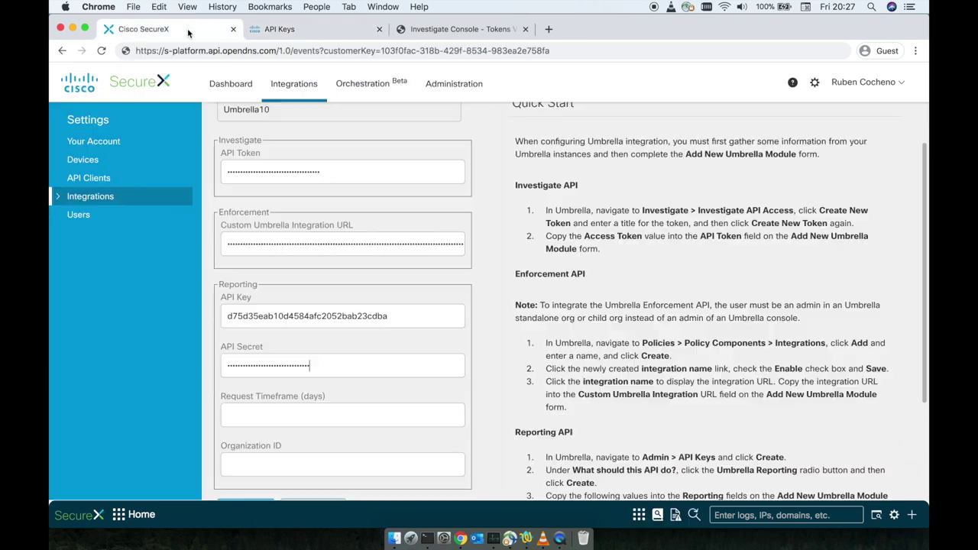
{"action": "left_click", "coordinate": [328, 414]}
{"action": "type", "text": "30"}
Step: Copy the organization ID from the Cisco Umbrella page address into the SecureX module's Organization ID field and save the module
{"action": "left_click", "coordinate": [328, 29]}
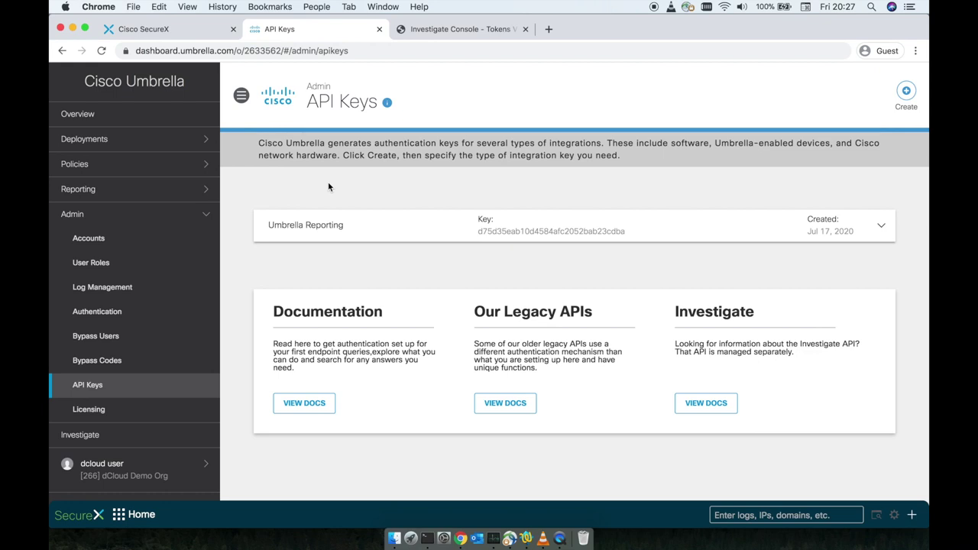
{"action": "double_click", "coordinate": [291, 50]}
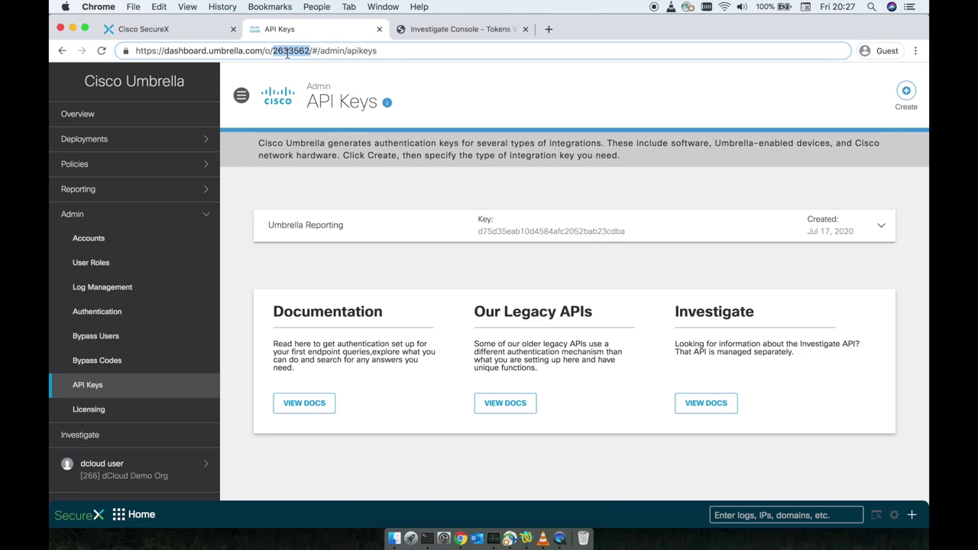
{"action": "key", "text": "super+c"}
{"action": "left_click", "coordinate": [180, 29]}
{"action": "left_click", "coordinate": [268, 461]}
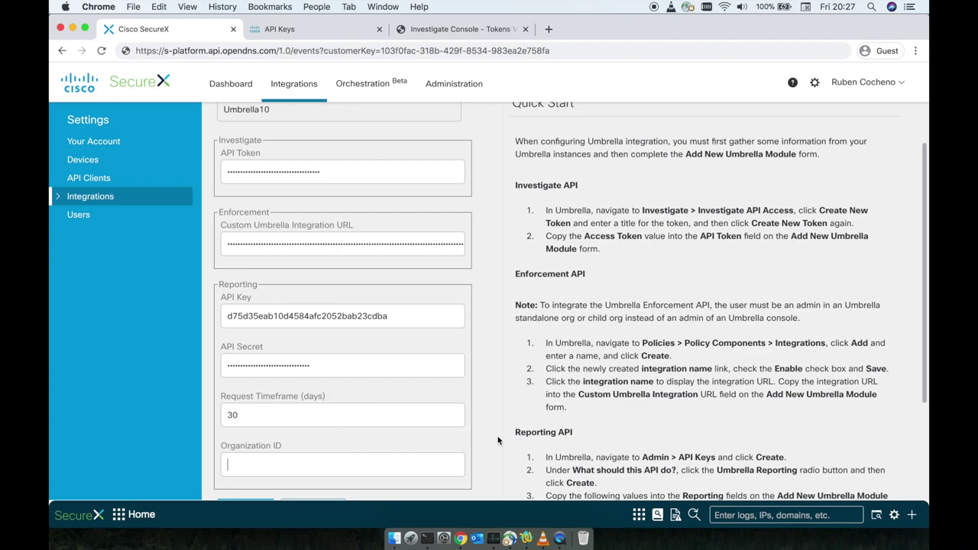
{"action": "key", "text": "super+v"}
{"action": "left_click_drag", "start_coordinate": [486, 375], "coordinate": [515, 336]}
{"action": "scroll", "coordinate": [515, 336], "scroll_direction": "down", "scroll_amount": 2}
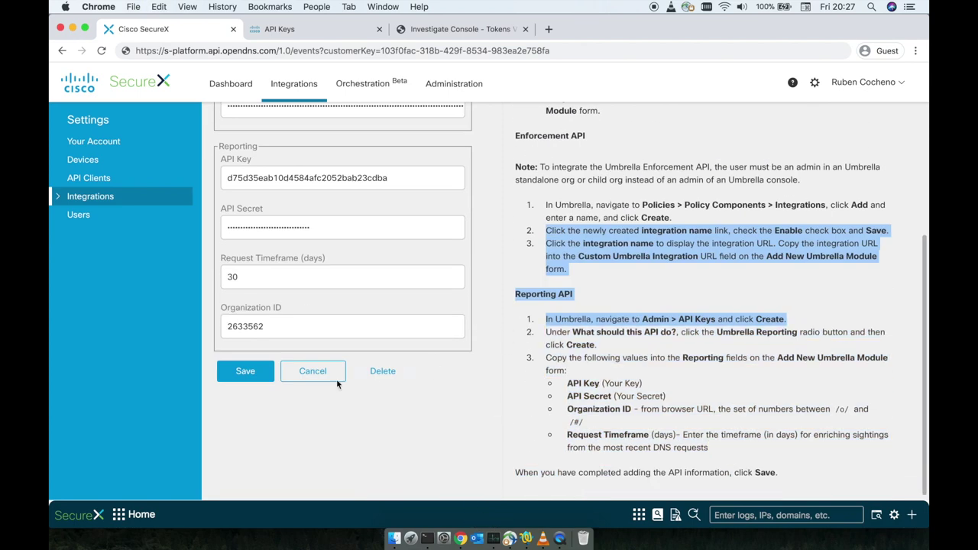
{"action": "left_click", "coordinate": [241, 375]}
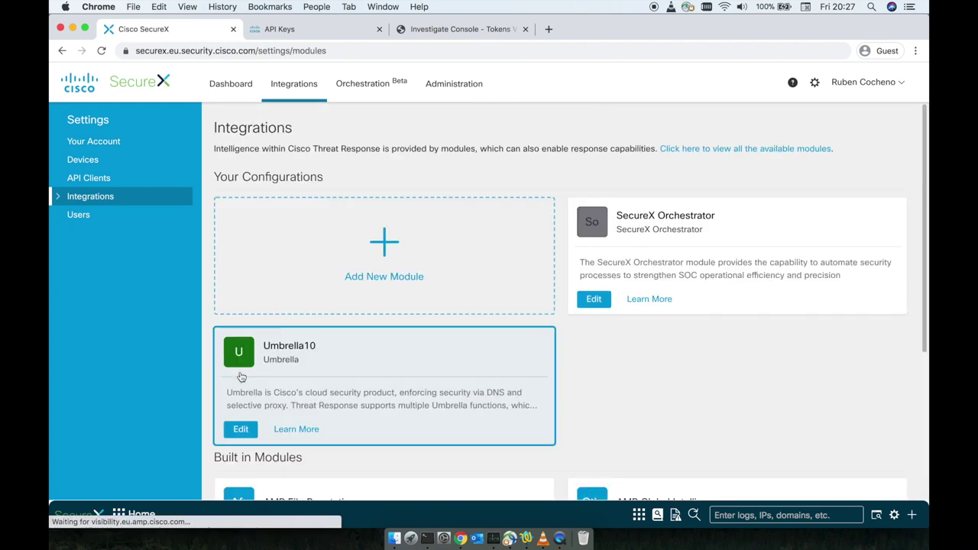
Step: Go to the SecureX dashboard and start a new dashboard named "Umbrella"
{"action": "left_click", "coordinate": [233, 93]}
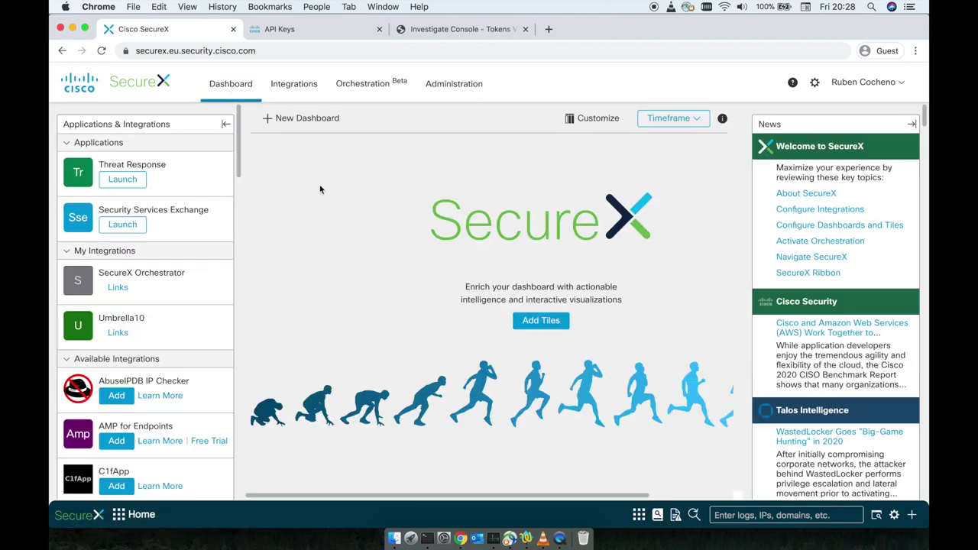
{"action": "left_click", "coordinate": [283, 119]}
{"action": "left_click", "coordinate": [367, 142]}
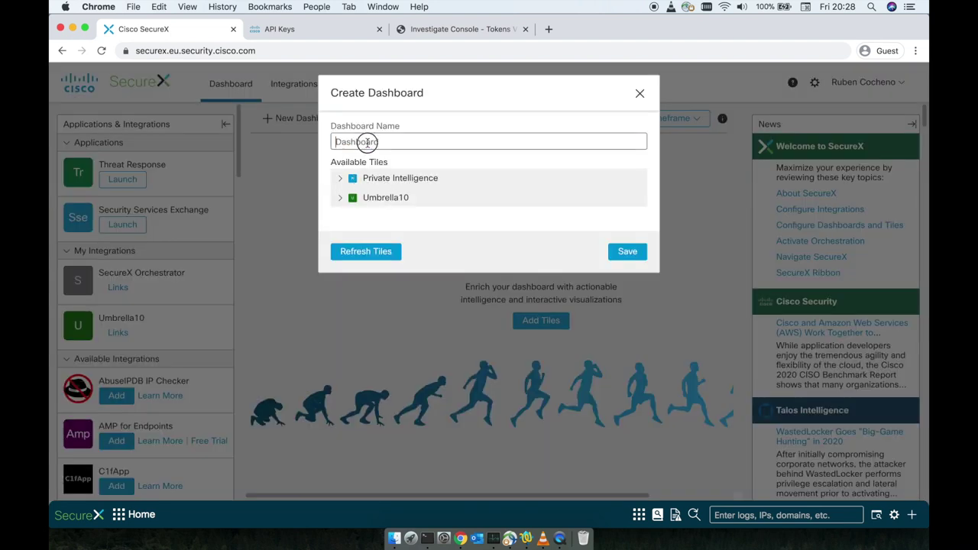
{"action": "type", "text": "Umbrel"}
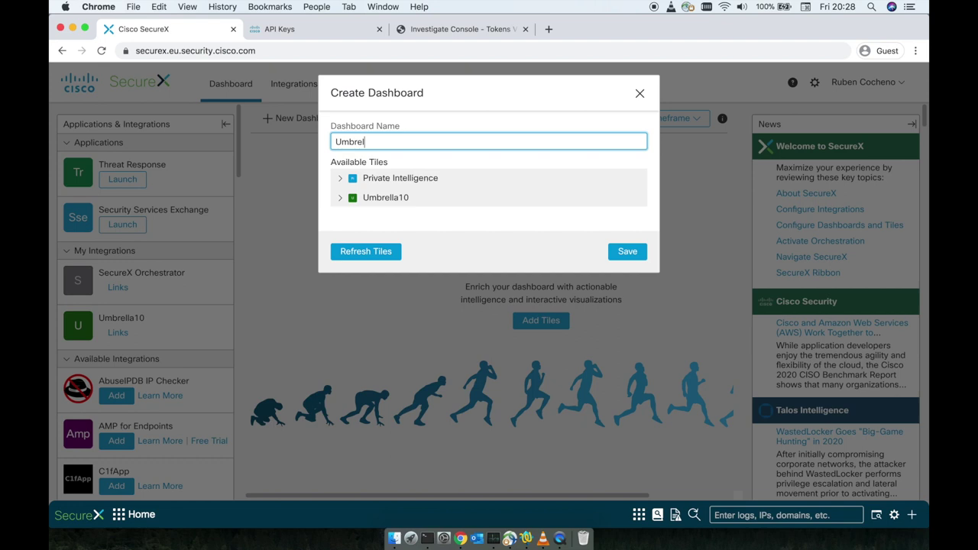
{"action": "type", "text": "la"}
Step: Add the Umbrella10 Request Summary tile and the Command and Control, Cryptomining, Malware and Phishing security block tiles, and save the dashboard
{"action": "left_click", "coordinate": [340, 200]}
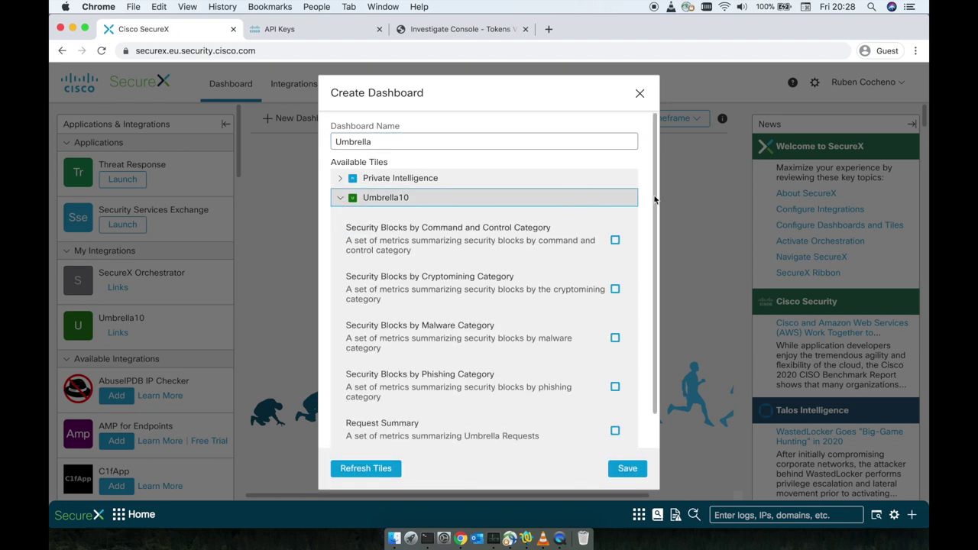
{"action": "left_click_drag", "start_coordinate": [655, 187], "coordinate": [650, 325]}
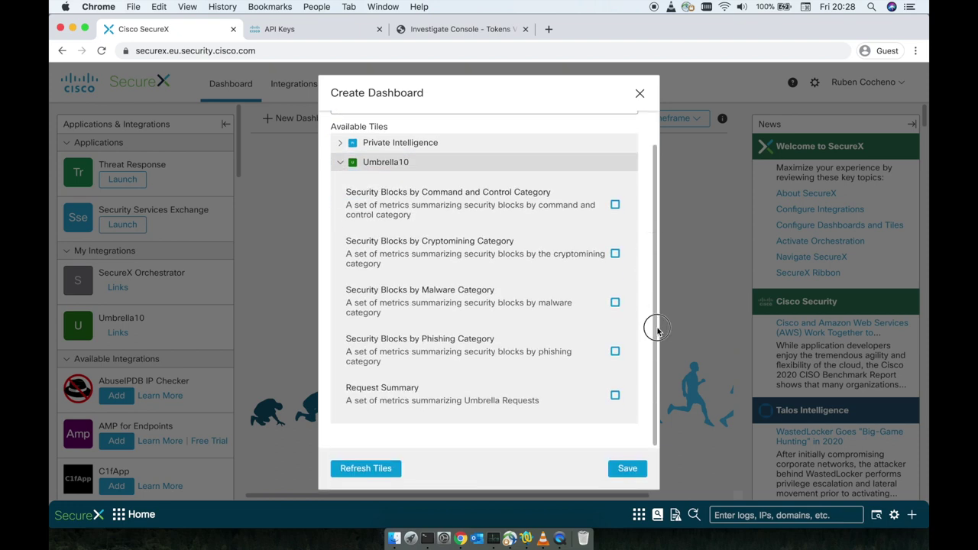
{"action": "left_click", "coordinate": [616, 394]}
{"action": "left_click", "coordinate": [615, 303]}
{"action": "left_click", "coordinate": [616, 253]}
{"action": "left_click", "coordinate": [616, 205]}
{"action": "left_click", "coordinate": [615, 352]}
{"action": "left_click", "coordinate": [628, 468]}
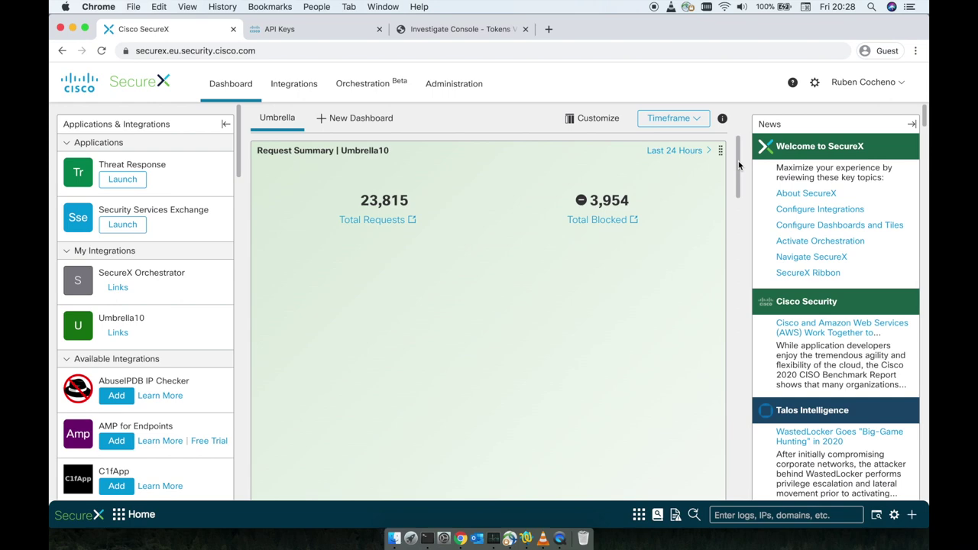
{"action": "left_click_drag", "start_coordinate": [738, 165], "coordinate": [749, 123]}
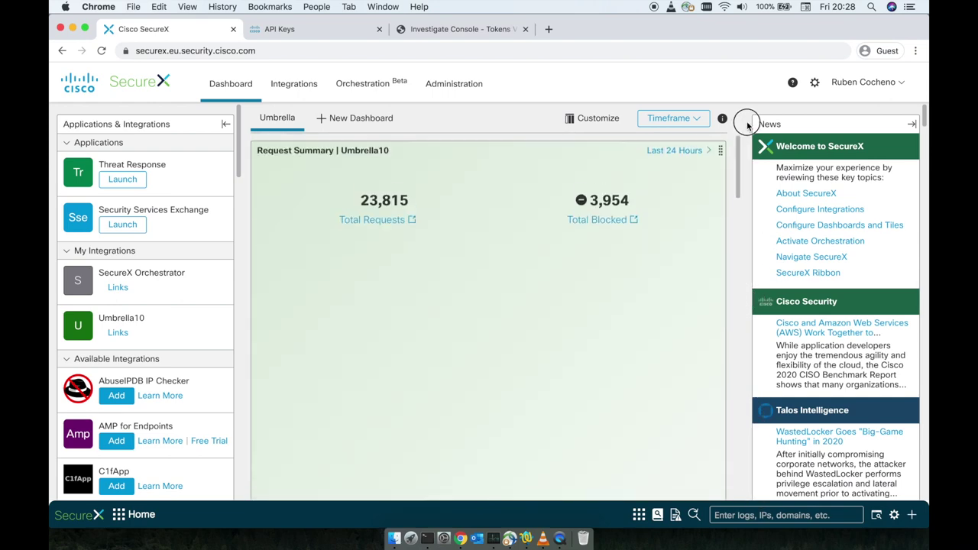
Step: Collapse the News section and set the Umbrella dashboard's timeframe to Last Hour
{"action": "left_click", "coordinate": [912, 127]}
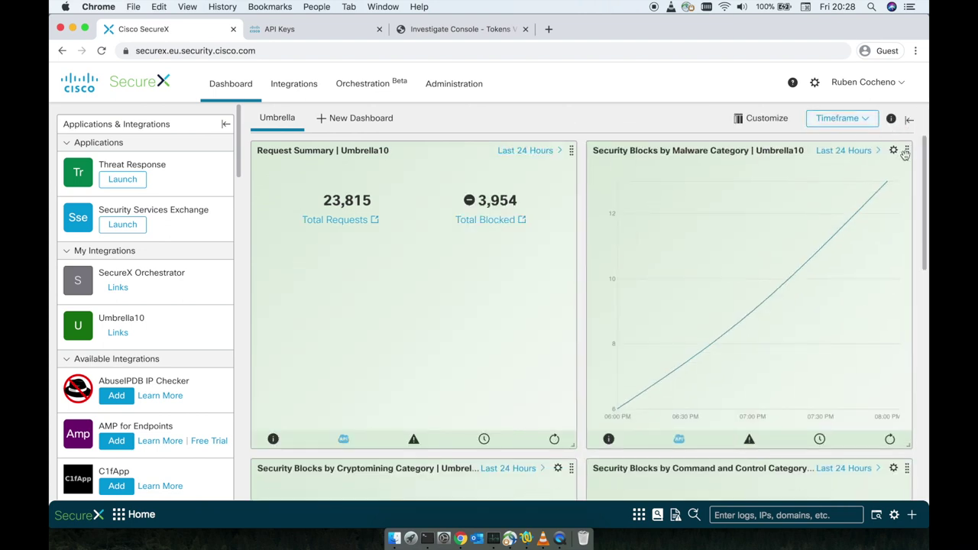
{"action": "left_click", "coordinate": [865, 122]}
{"action": "left_click", "coordinate": [833, 151]}
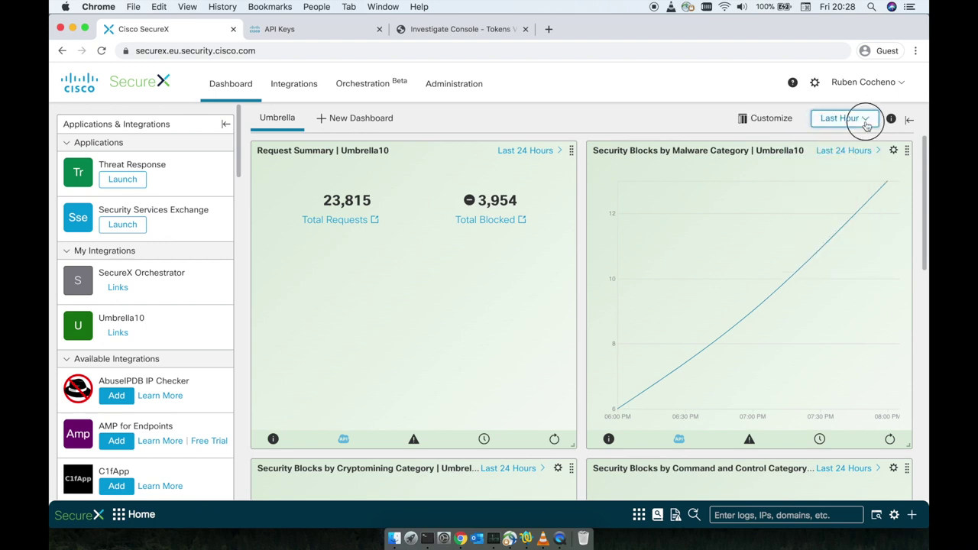
{"action": "left_click", "coordinate": [869, 124]}
{"action": "left_click", "coordinate": [869, 125]}
{"action": "left_click", "coordinate": [866, 122]}
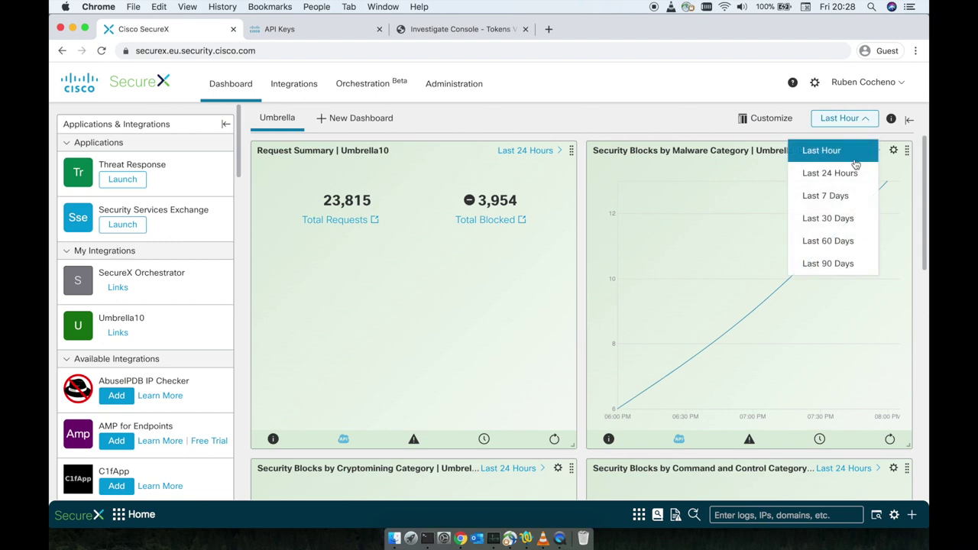
{"action": "left_click", "coordinate": [668, 133]}
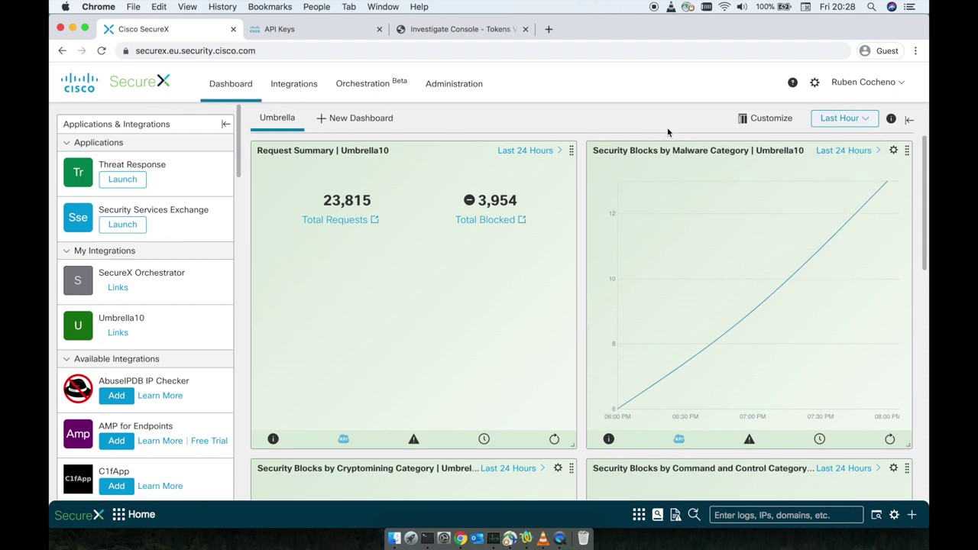
Step: Switch the Malware category security blocks chart to log scale and back to linear scale
{"action": "left_click", "coordinate": [548, 157]}
{"action": "left_click", "coordinate": [895, 153]}
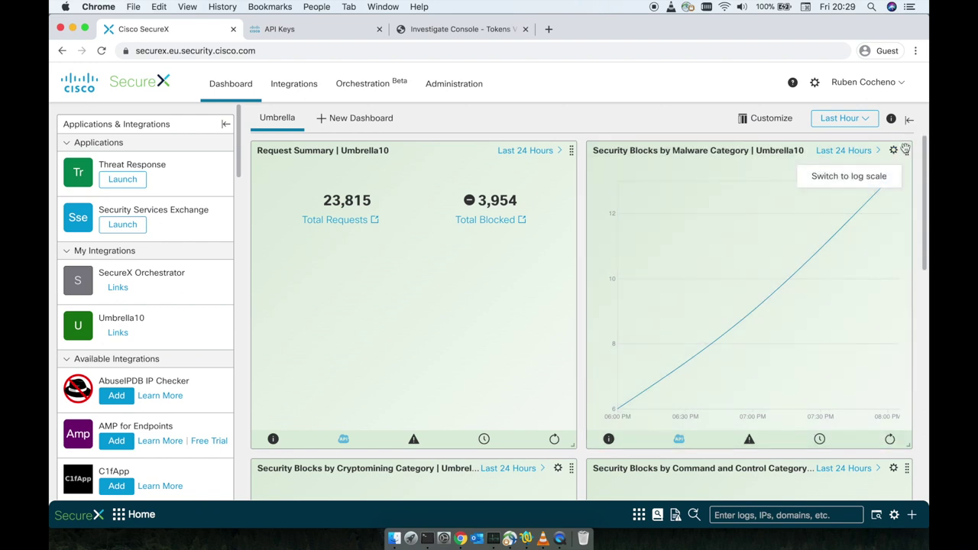
{"action": "left_click", "coordinate": [843, 180]}
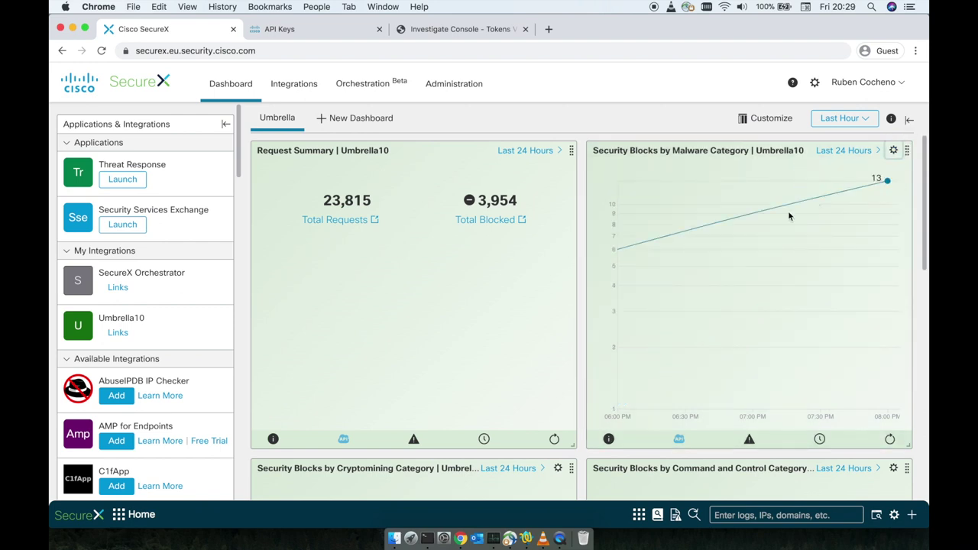
{"action": "left_click", "coordinate": [895, 149]}
{"action": "left_click", "coordinate": [863, 176]}
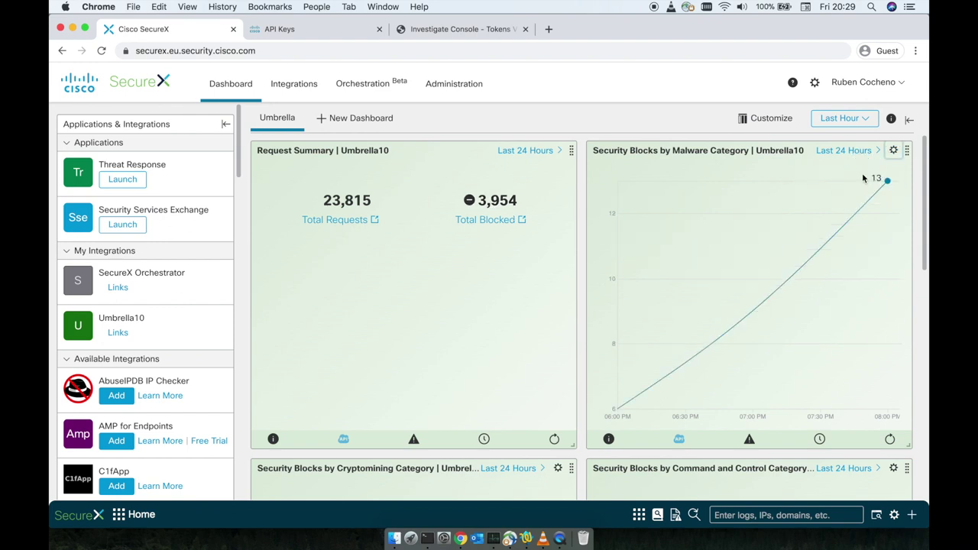
Step: Move the Request Summary tile to the second column of the dashboard's first row
{"action": "left_click", "coordinate": [559, 153]}
{"action": "left_click", "coordinate": [446, 164]}
{"action": "left_click_drag", "start_coordinate": [436, 161], "coordinate": [721, 148]}
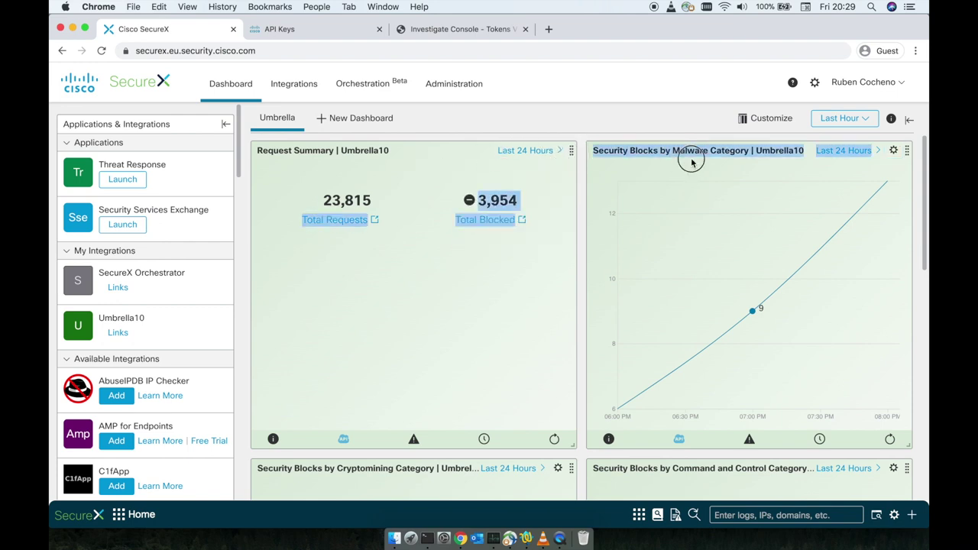
{"action": "left_click_drag", "start_coordinate": [571, 150], "coordinate": [895, 150]}
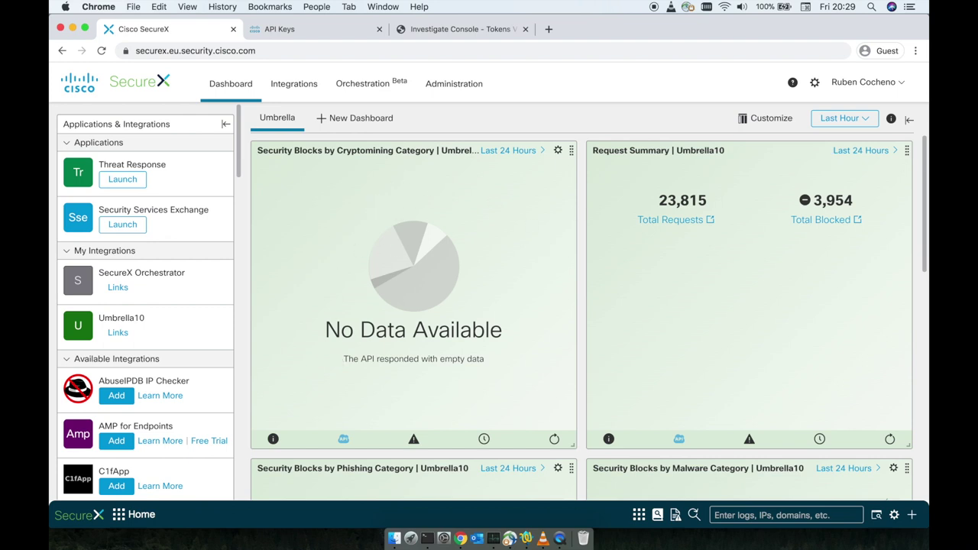
{"action": "mouse_move", "coordinate": [925, 161]}
{"action": "left_mouse_down"}
{"action": "mouse_move", "coordinate": [908, 443]}
{"action": "mouse_move", "coordinate": [925, 150]}
{"action": "left_mouse_up"}
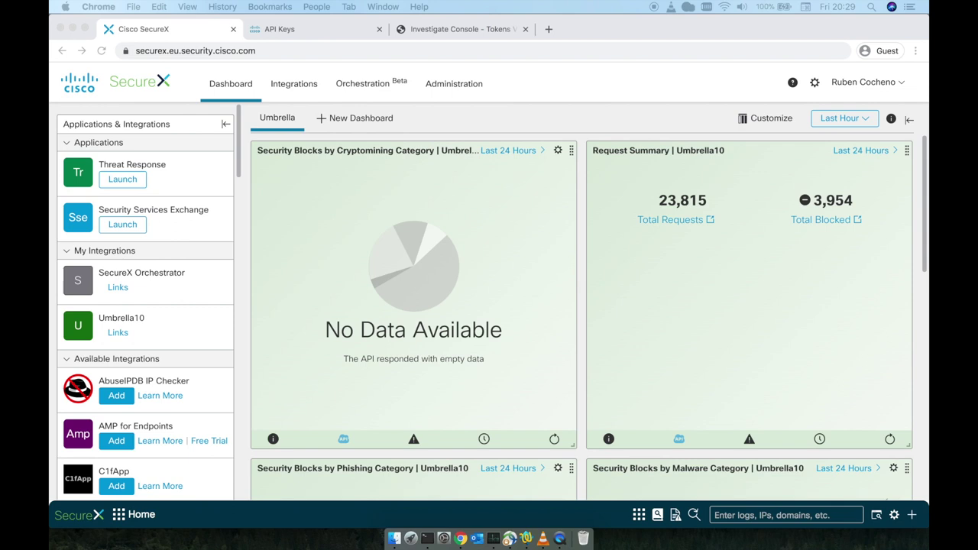
{"action": "left_click", "coordinate": [635, 341]}
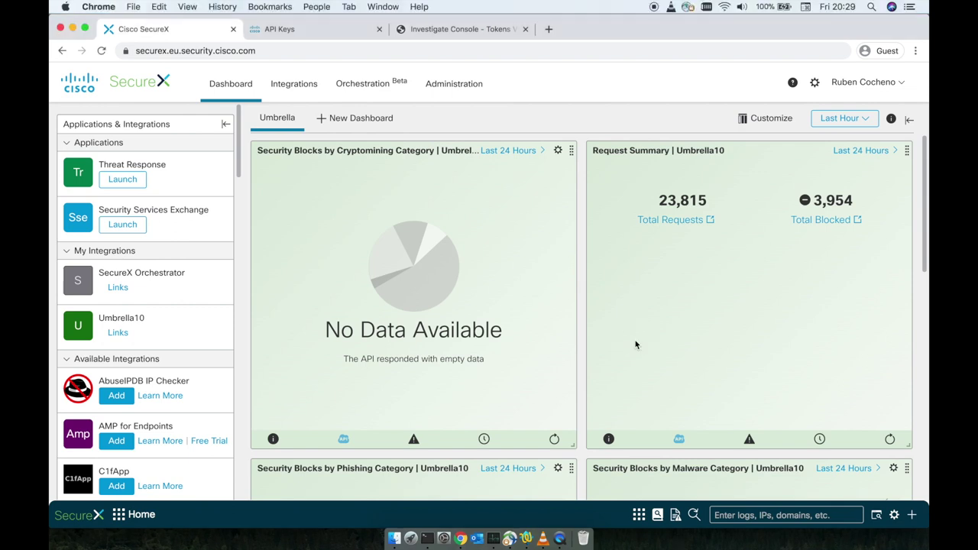